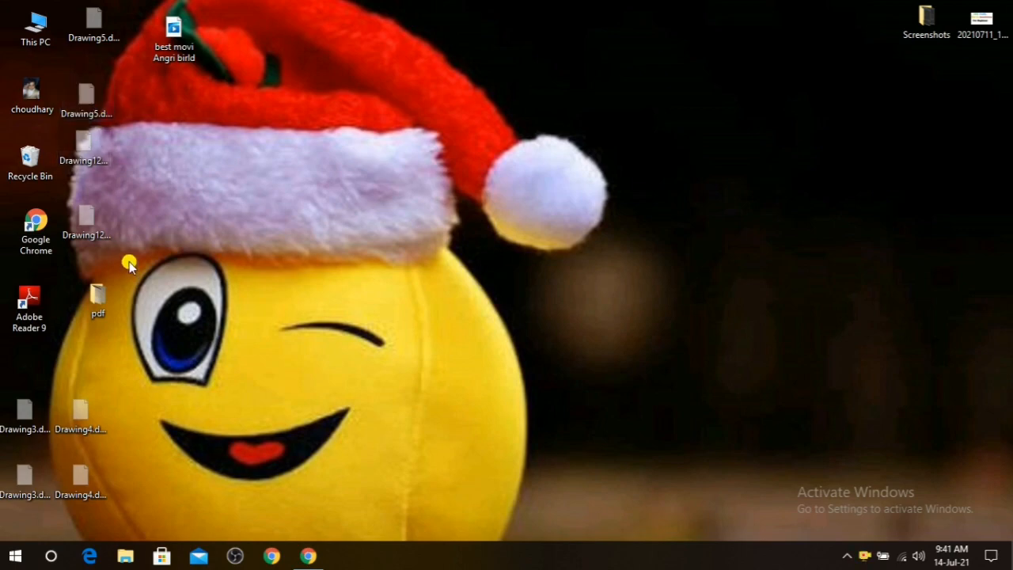
Step: Open the desktop pdf folder and look through its register photos from class 1b to the IMG-20210714-WA0004 summary sheet
{"action": "double_click", "coordinate": [101, 299]}
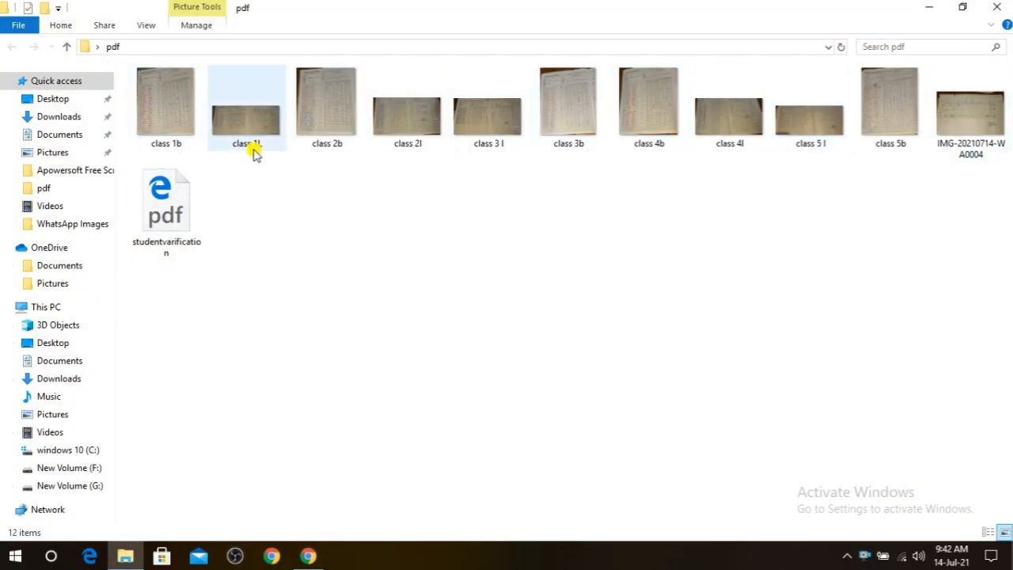
{"action": "double_click", "coordinate": [163, 102]}
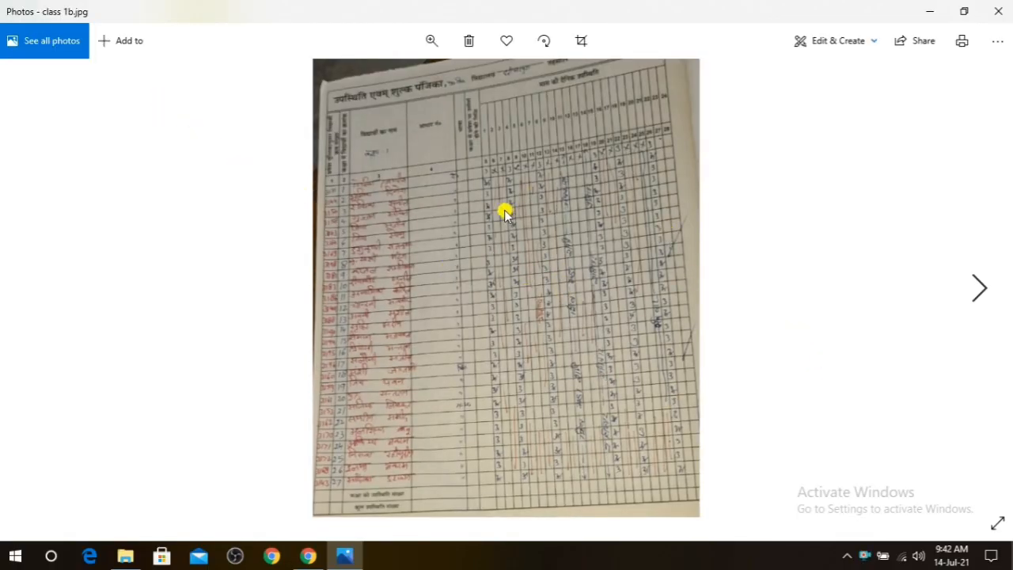
{"action": "left_click", "coordinate": [981, 289]}
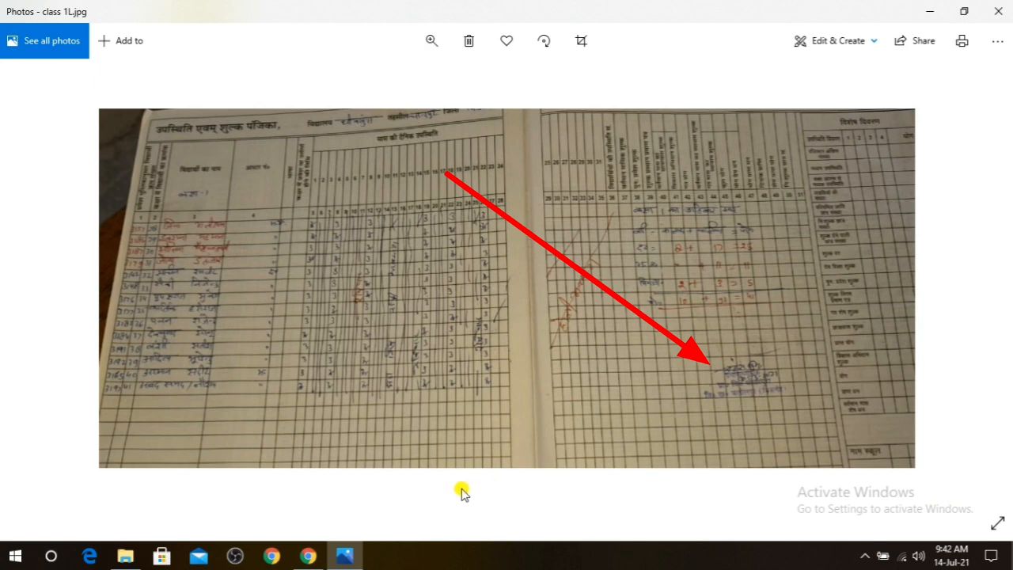
{"action": "left_click", "coordinate": [980, 286]}
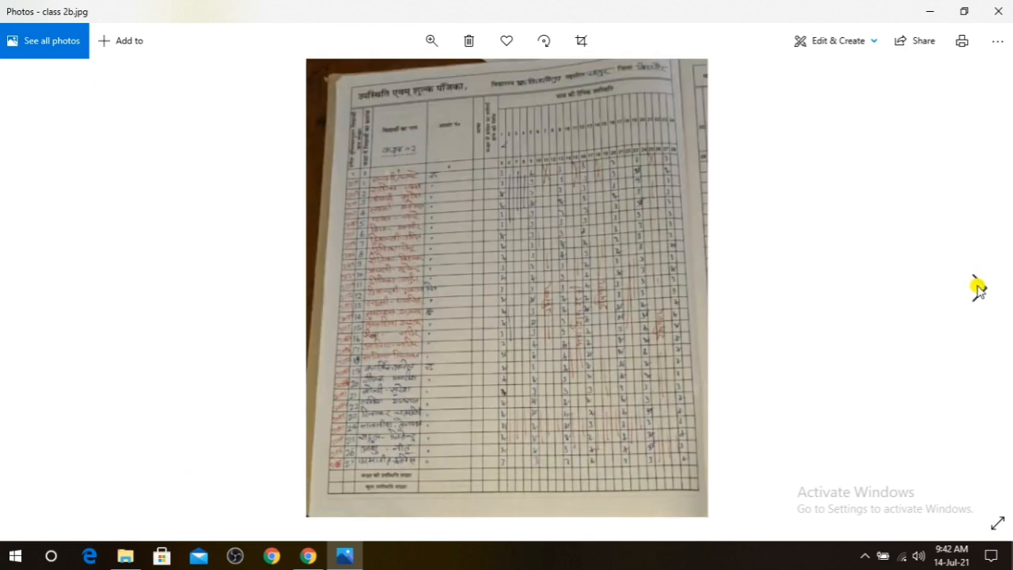
{"action": "left_click", "coordinate": [984, 293]}
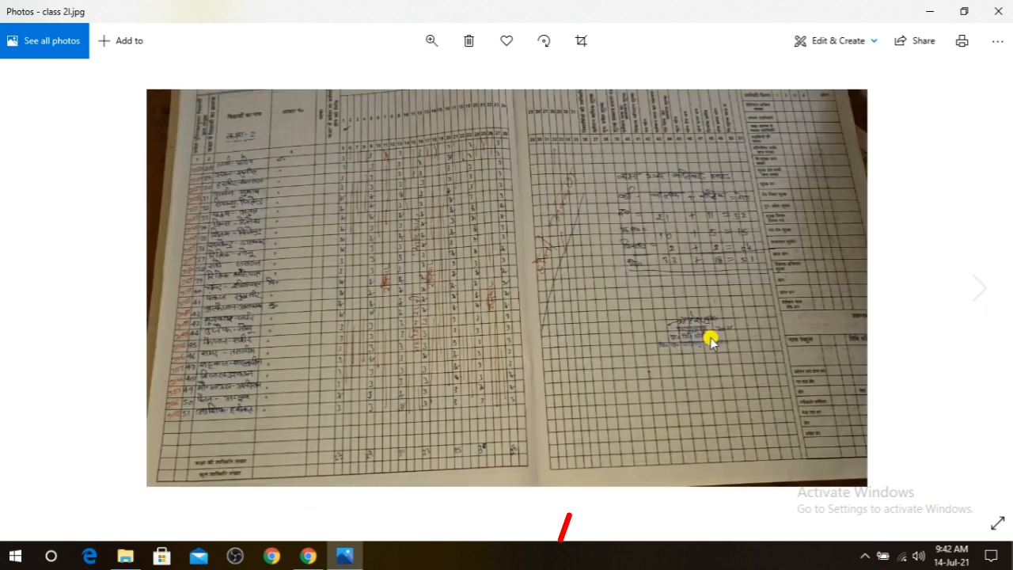
{"action": "left_click", "coordinate": [981, 288]}
{"action": "left_click", "coordinate": [981, 288]}
{"action": "left_click", "coordinate": [983, 290]}
{"action": "left_click", "coordinate": [981, 290]}
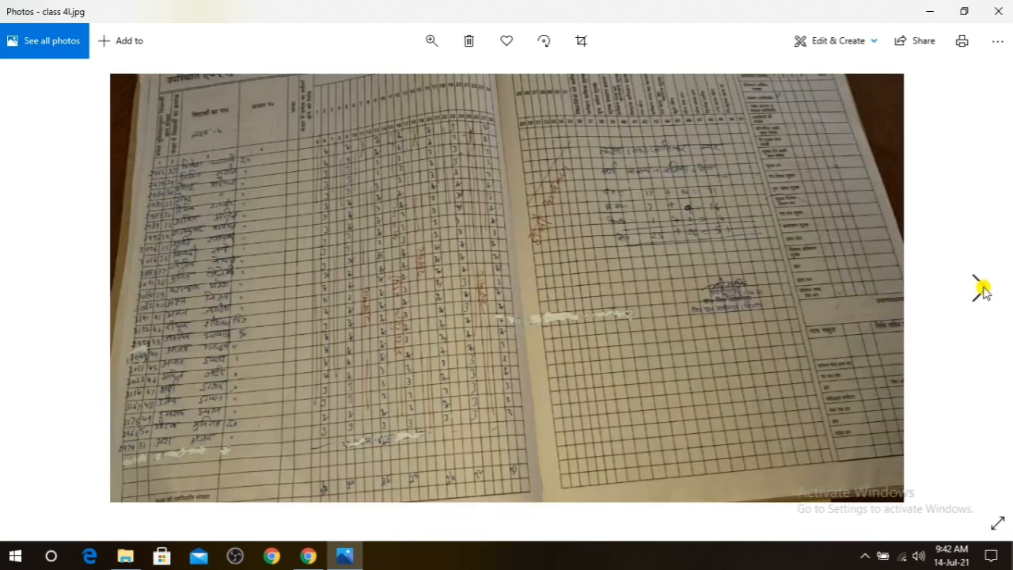
{"action": "left_click", "coordinate": [981, 289]}
{"action": "left_click", "coordinate": [981, 288]}
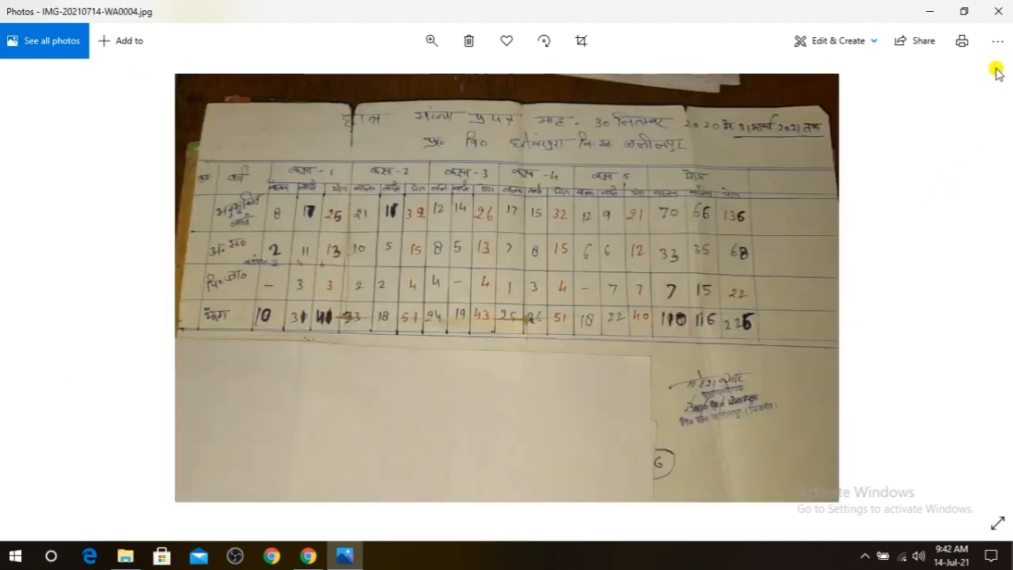
{"action": "left_click", "coordinate": [1003, 11]}
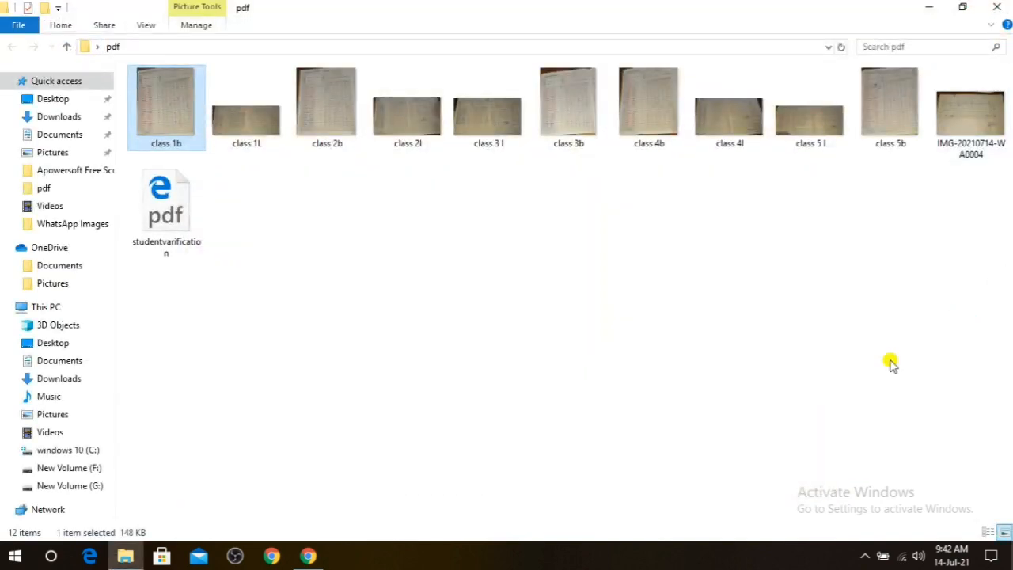
{"action": "left_click", "coordinate": [619, 380]}
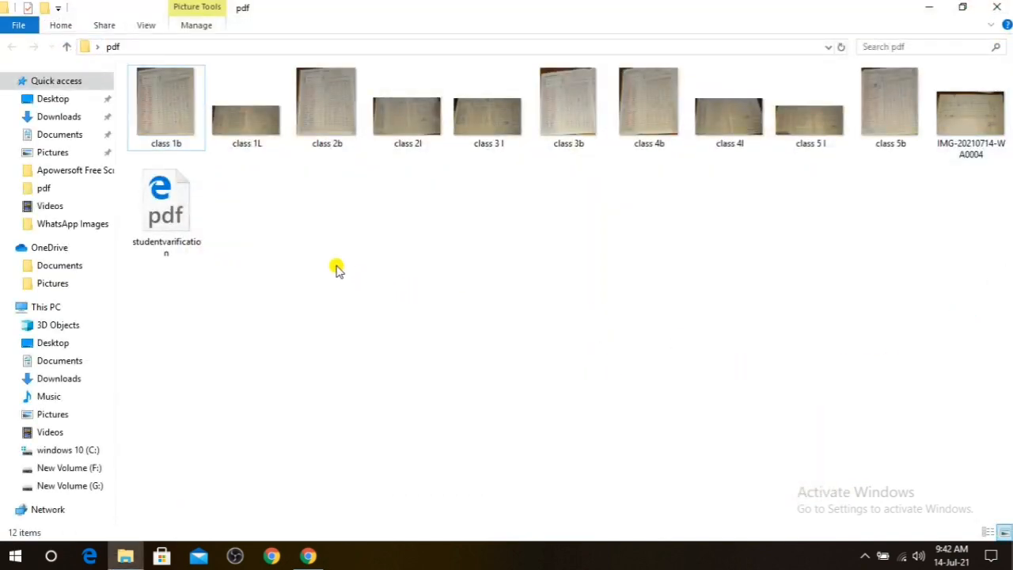
Step: Open the studentvarification PDF and examine how the class register pages are arranged in it
{"action": "double_click", "coordinate": [160, 212]}
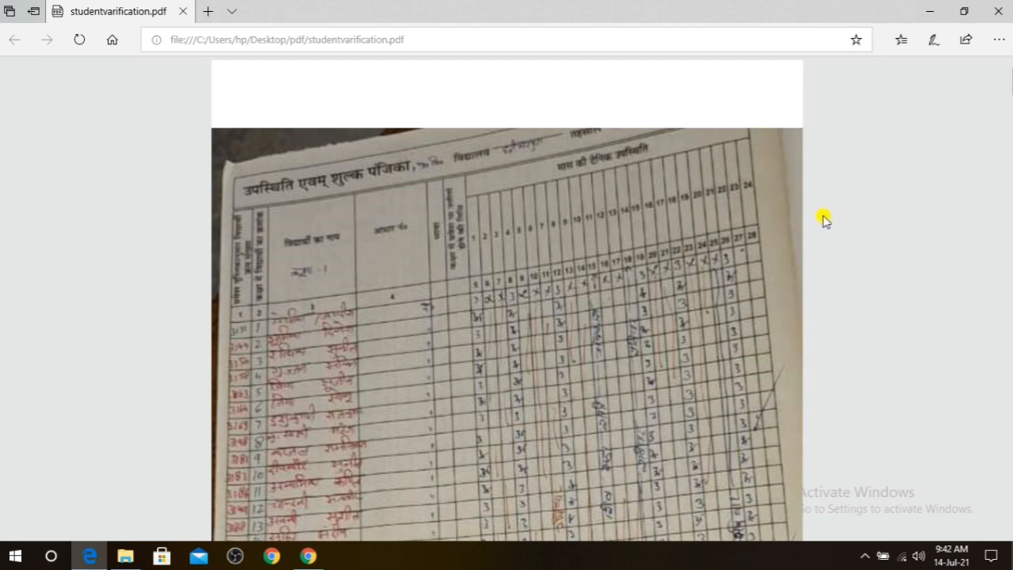
{"action": "scroll", "coordinate": [645, 299], "scroll_direction": "down", "scroll_amount": 8}
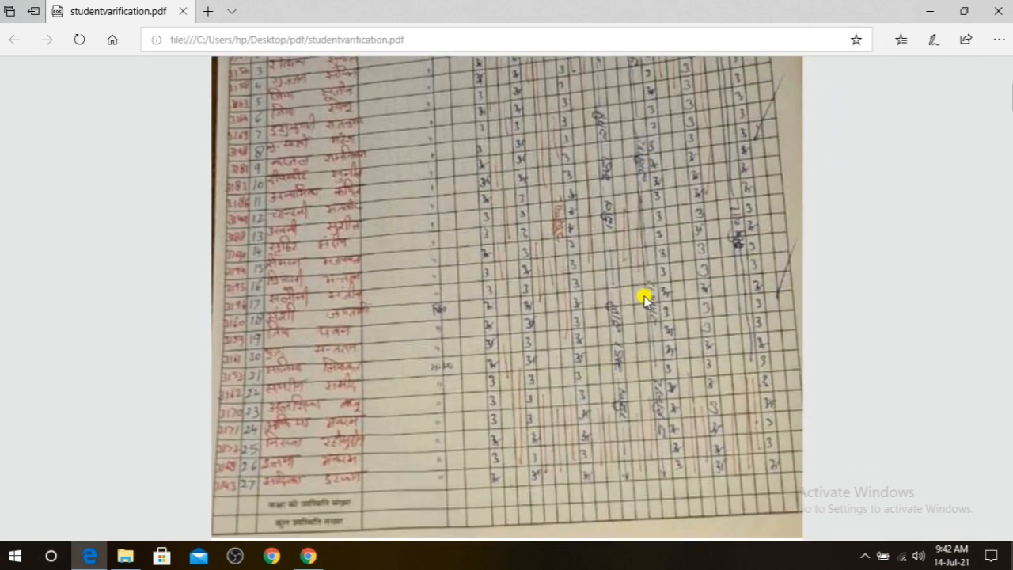
{"action": "scroll", "coordinate": [645, 305], "scroll_direction": "down", "scroll_amount": 15}
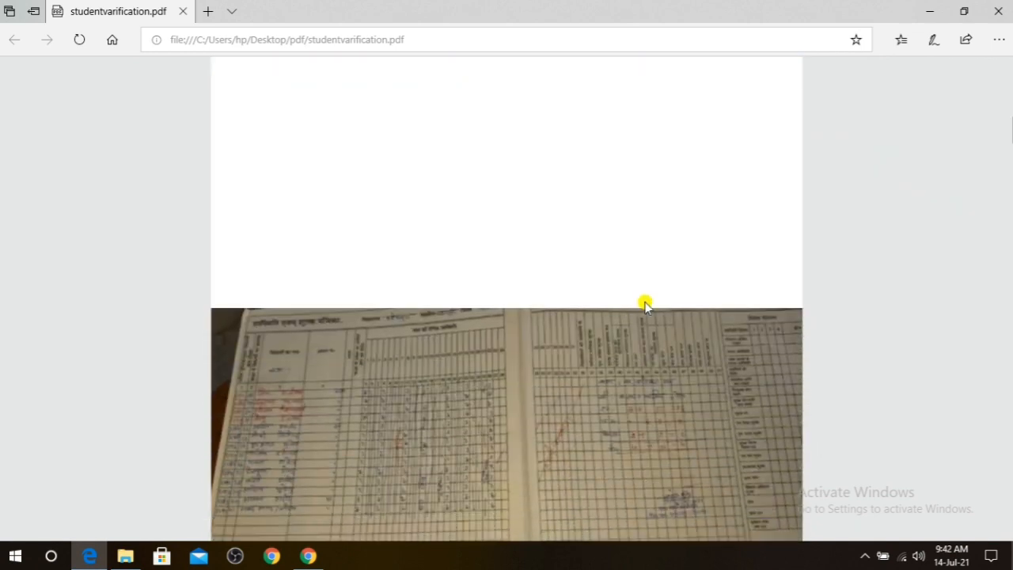
{"action": "scroll", "coordinate": [645, 305], "scroll_direction": "down", "scroll_amount": 15}
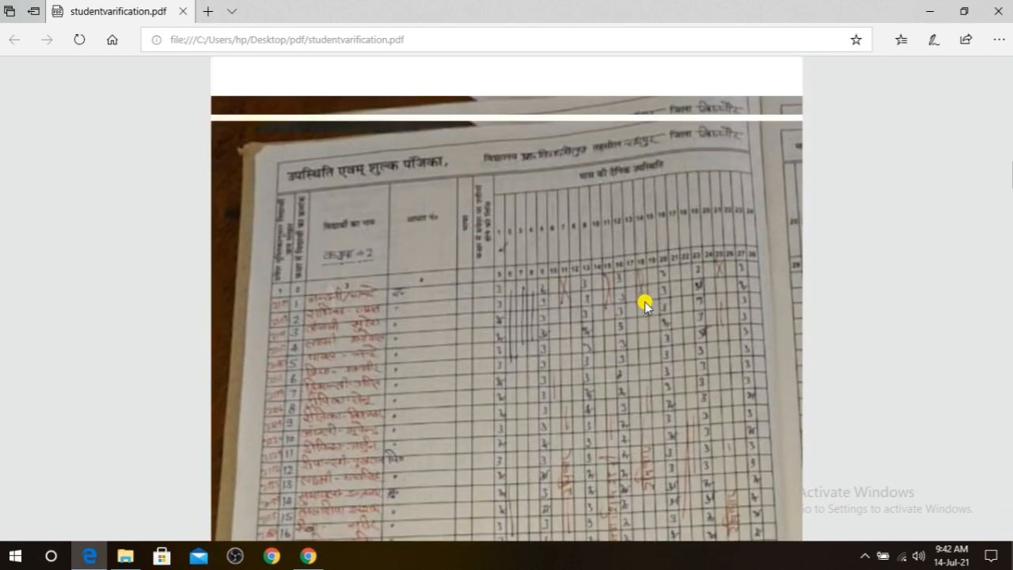
{"action": "scroll", "coordinate": [645, 304], "scroll_direction": "down", "scroll_amount": 3}
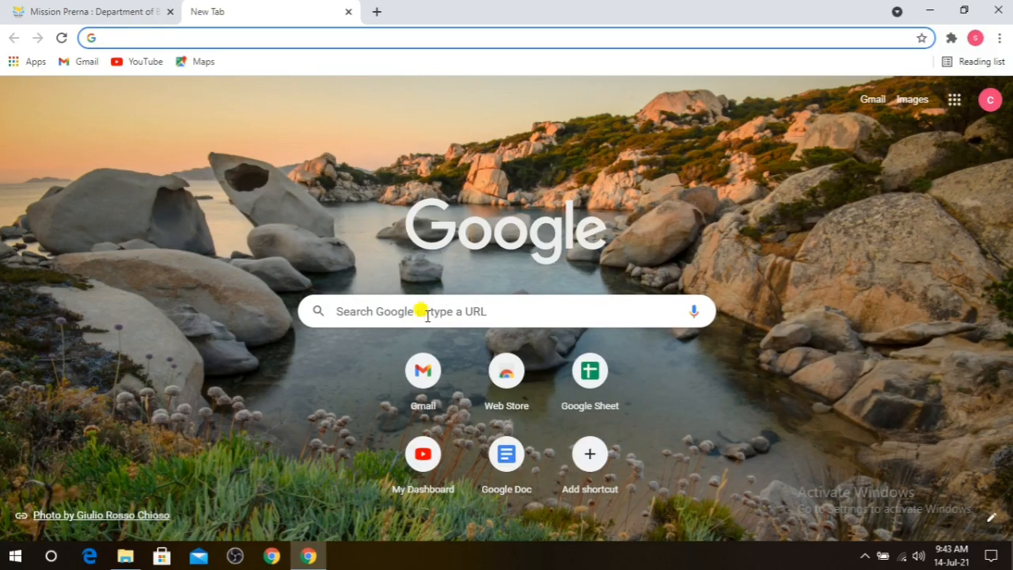
Step: In Chrome, search Google for "jpg to pdf" and open the iLovePDF JPG to PDF converter
{"action": "left_click", "coordinate": [423, 313]}
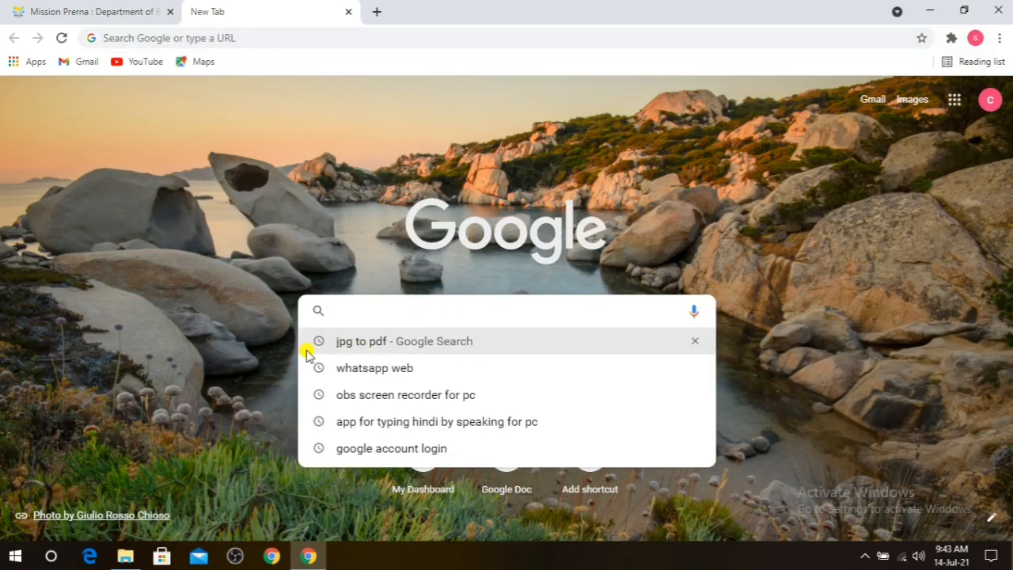
{"action": "left_click", "coordinate": [367, 345]}
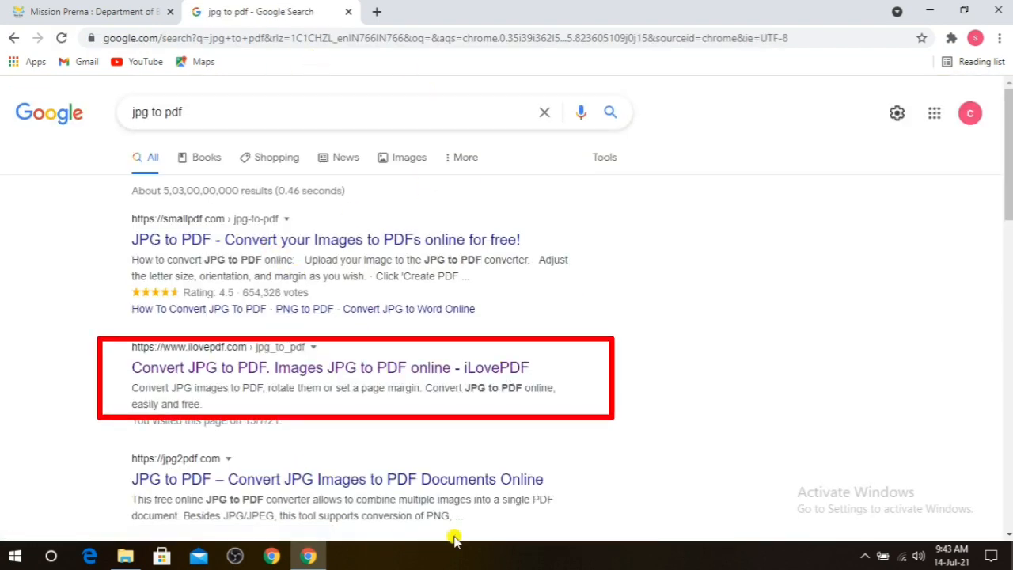
{"action": "left_click", "coordinate": [225, 370]}
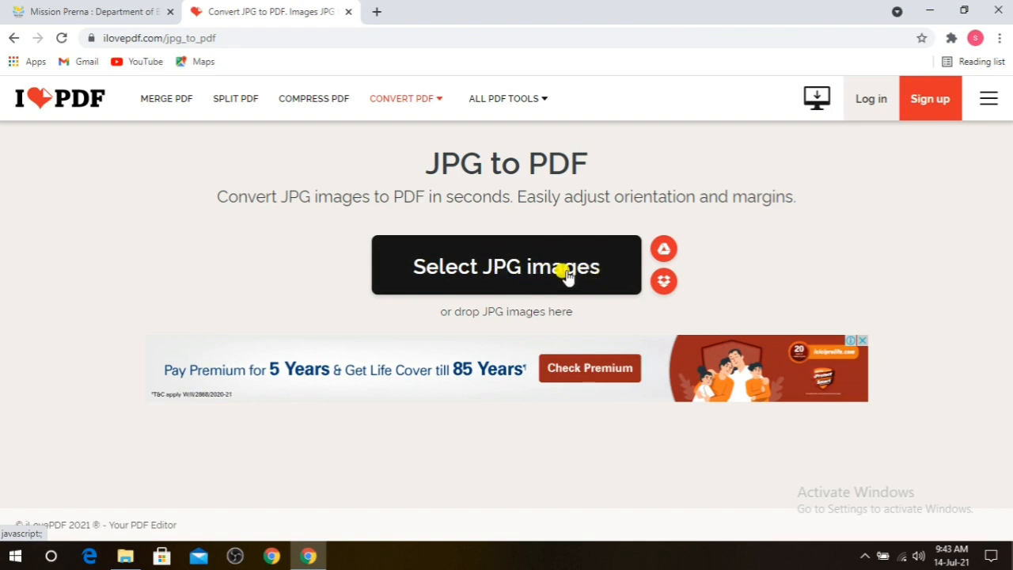
Step: Load the ten class register images, class 1b through class 5b, from the desktop pdf folder into the converter
{"action": "left_click", "coordinate": [500, 269]}
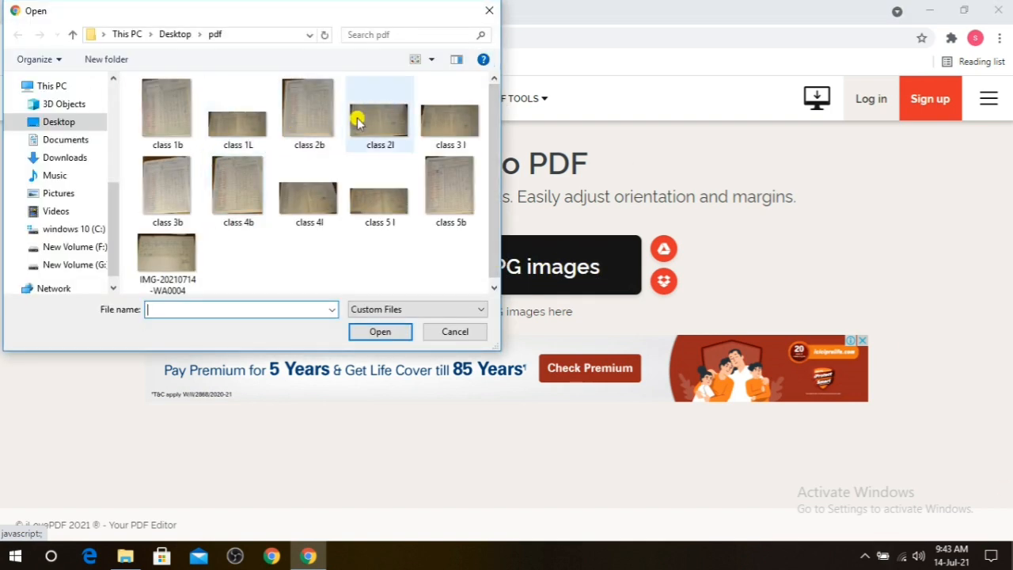
{"action": "left_click", "coordinate": [172, 119]}
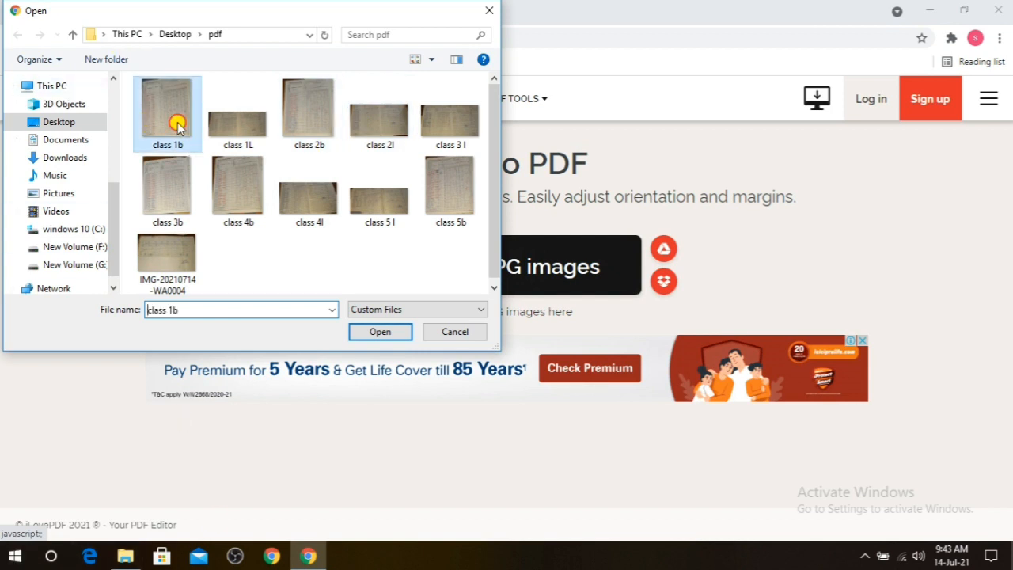
{"action": "left_click", "coordinate": [227, 130], "text": "ctrl"}
{"action": "left_click", "coordinate": [315, 111], "text": "ctrl"}
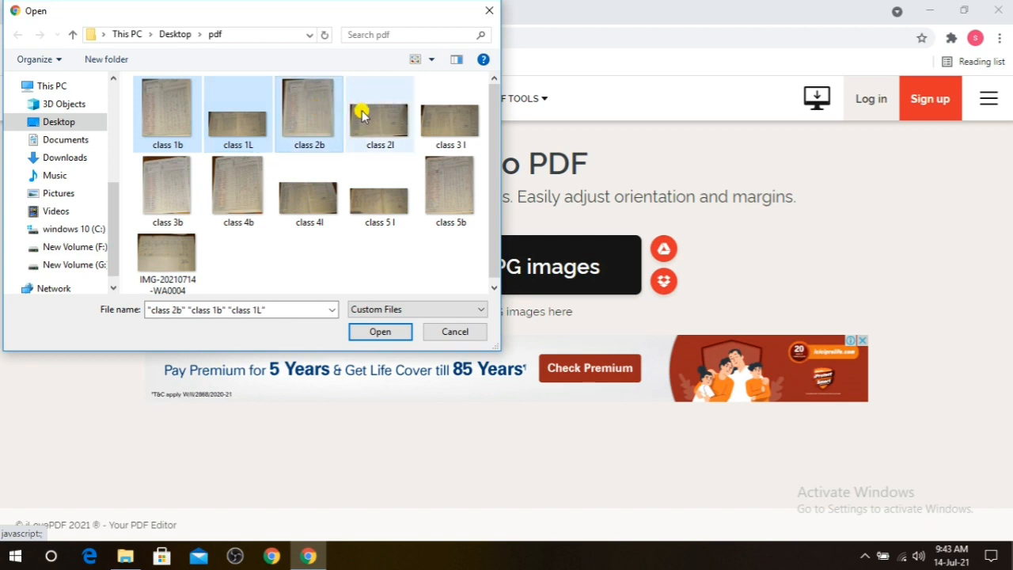
{"action": "left_click", "coordinate": [380, 119], "text": "ctrl"}
{"action": "left_click", "coordinate": [451, 118], "text": "ctrl"}
{"action": "left_click", "coordinate": [182, 198], "text": "ctrl"}
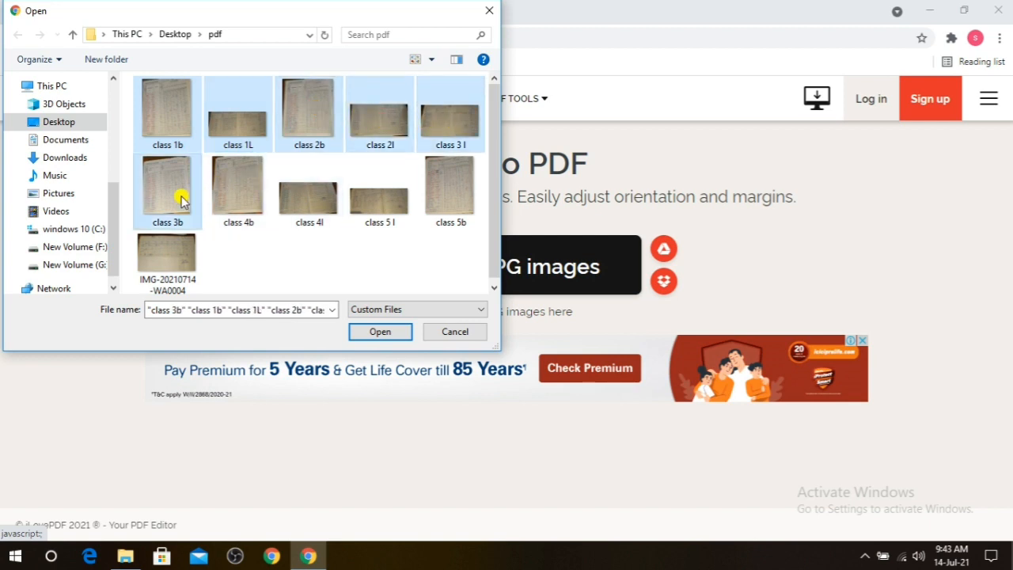
{"action": "left_click", "coordinate": [237, 192], "text": "ctrl"}
{"action": "left_click", "coordinate": [294, 194], "text": "ctrl"}
{"action": "left_click", "coordinate": [383, 206], "text": "ctrl"}
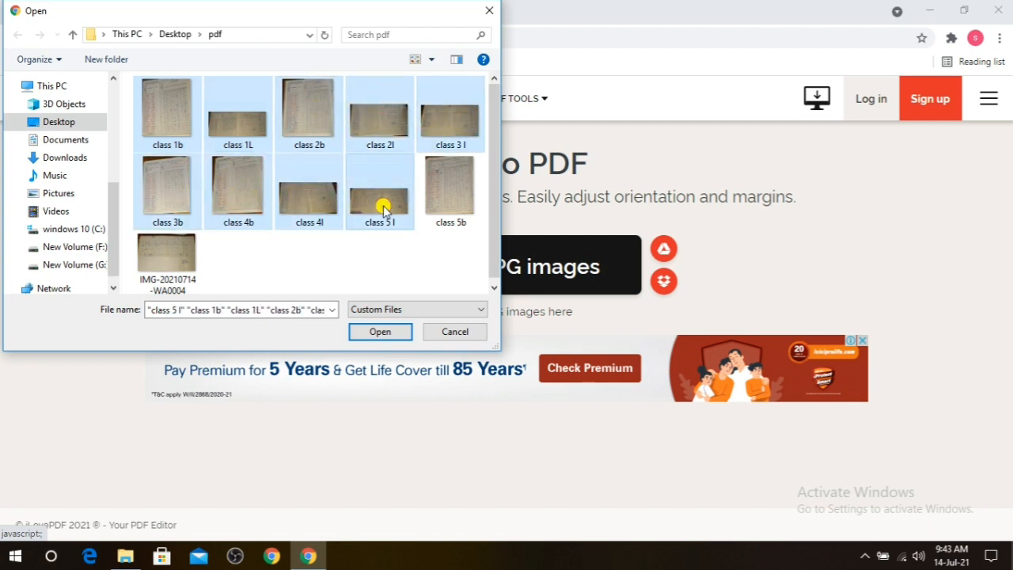
{"action": "left_click", "coordinate": [440, 200], "text": "ctrl"}
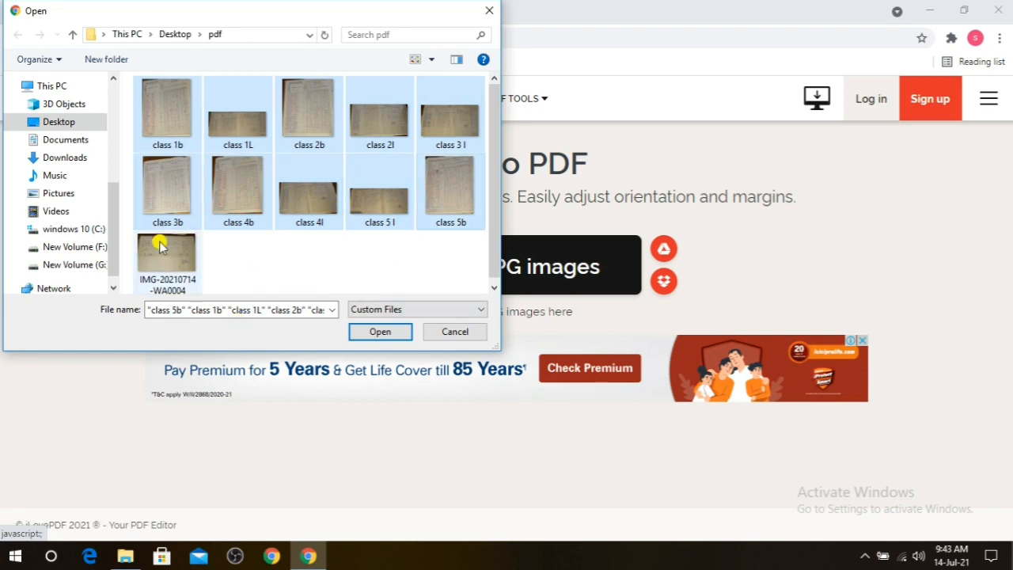
{"action": "left_click", "coordinate": [380, 332]}
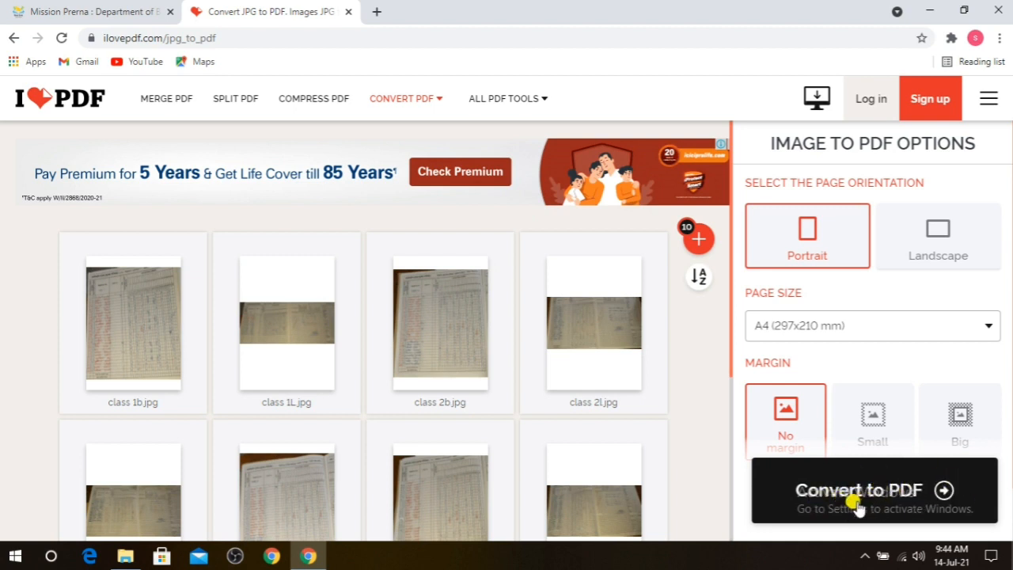
Step: Convert the images into one merged A4 portrait PDF without margins and download it
{"action": "scroll", "coordinate": [823, 487], "scroll_direction": "down", "scroll_amount": 1}
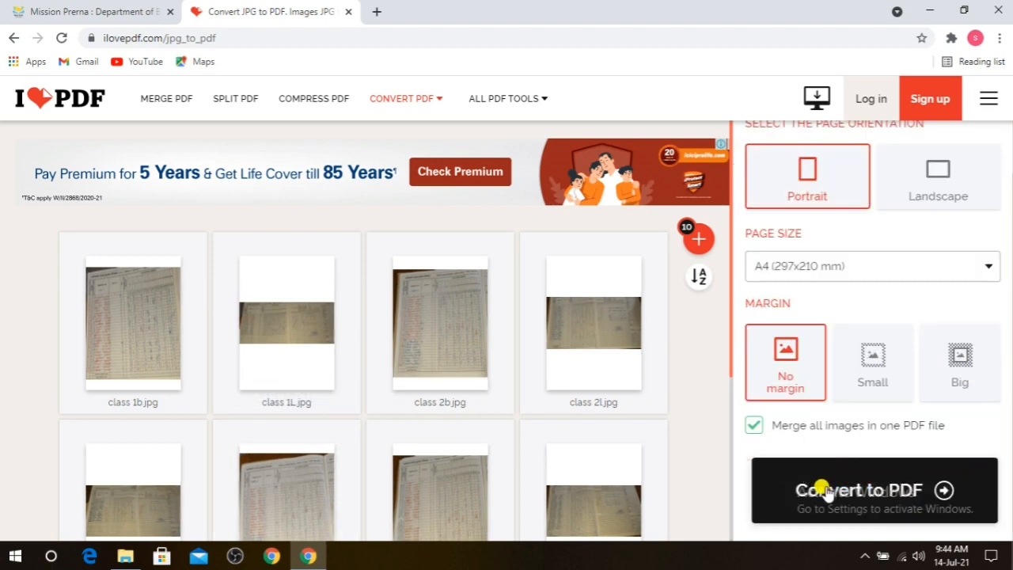
{"action": "left_click", "coordinate": [825, 490]}
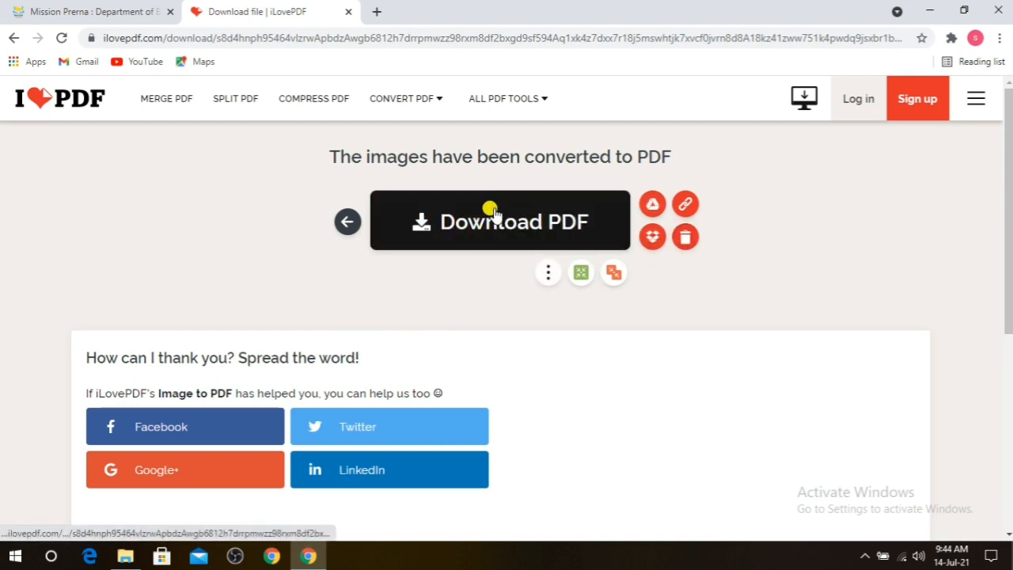
{"action": "left_click", "coordinate": [548, 228]}
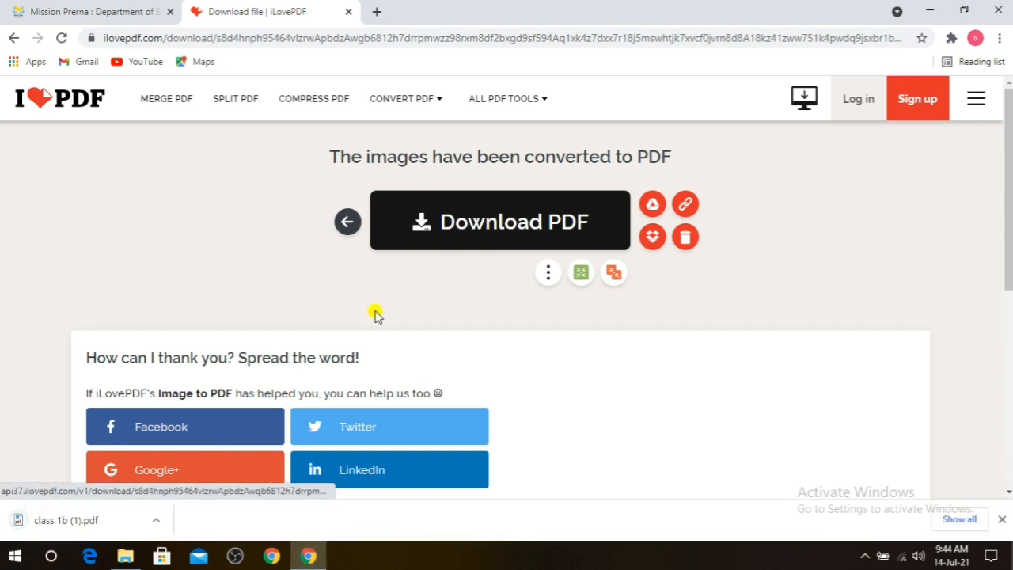
{"action": "left_click", "coordinate": [497, 229]}
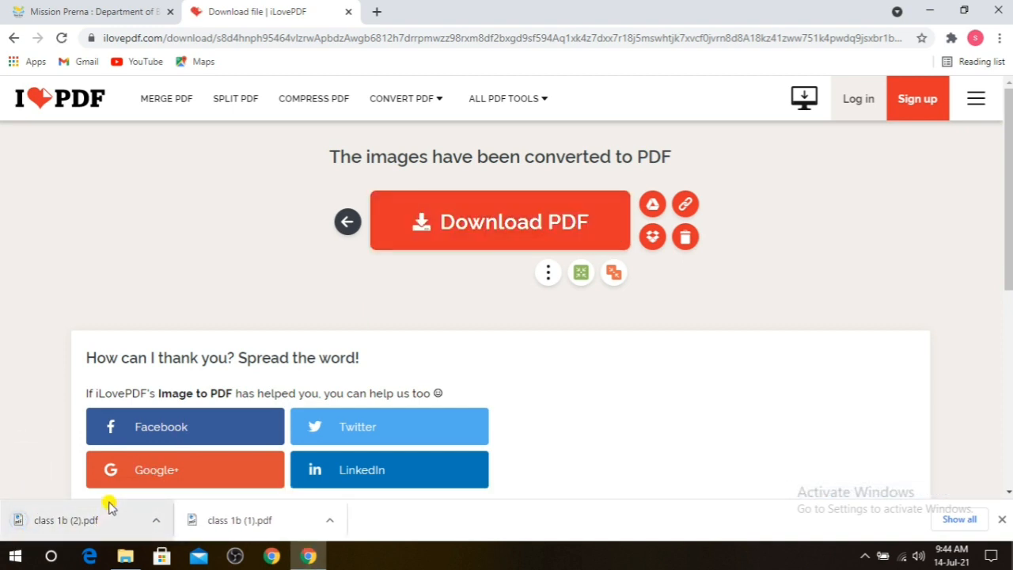
Step: Open the downloaded class 1b (1).pdf, check its register pages, and close it
{"action": "left_click", "coordinate": [209, 525]}
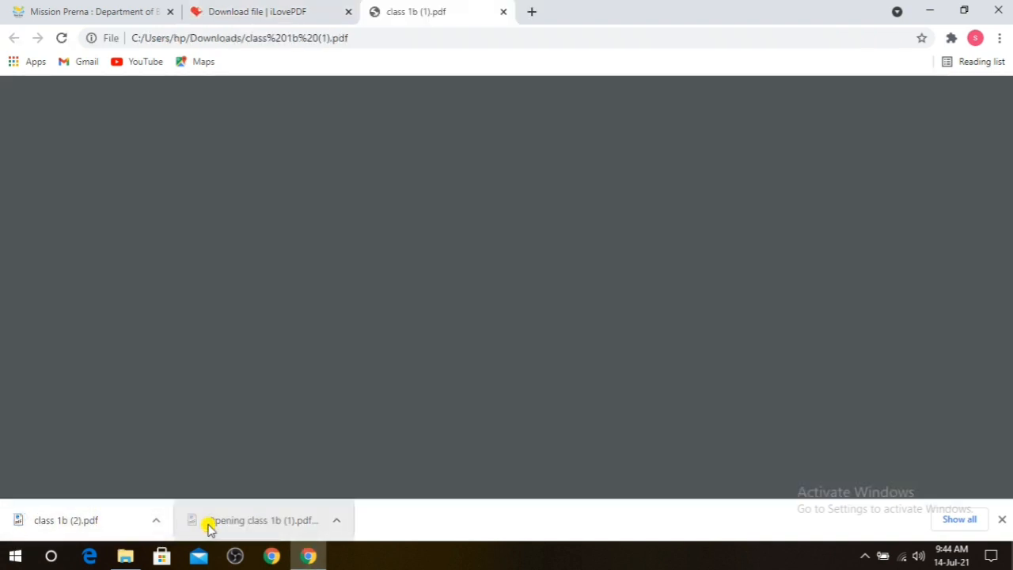
{"action": "scroll", "coordinate": [631, 267], "scroll_direction": "down", "scroll_amount": 5}
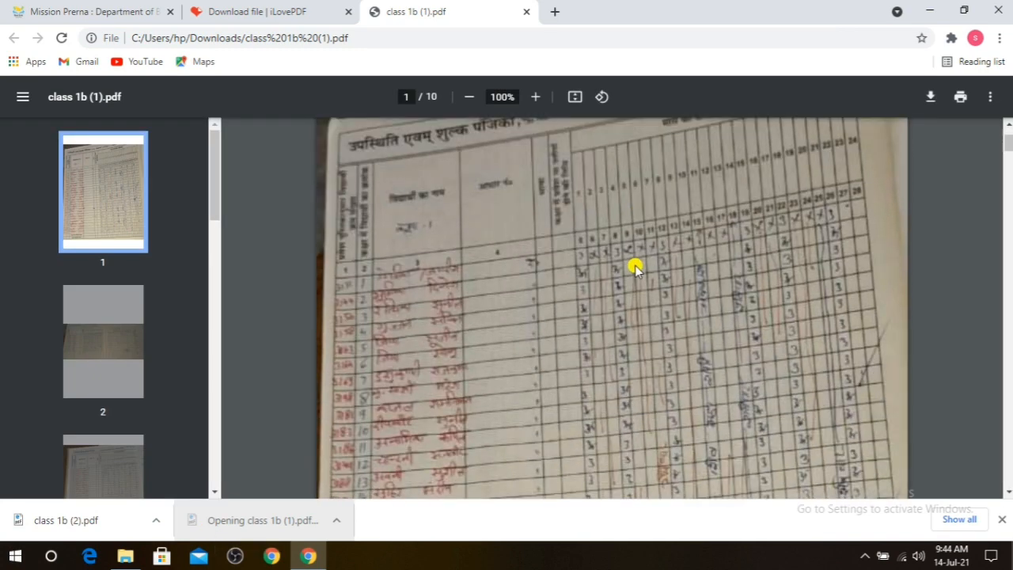
{"action": "scroll", "coordinate": [635, 266], "scroll_direction": "down", "scroll_amount": 5}
{"action": "scroll", "coordinate": [635, 266], "scroll_direction": "up", "scroll_amount": 10}
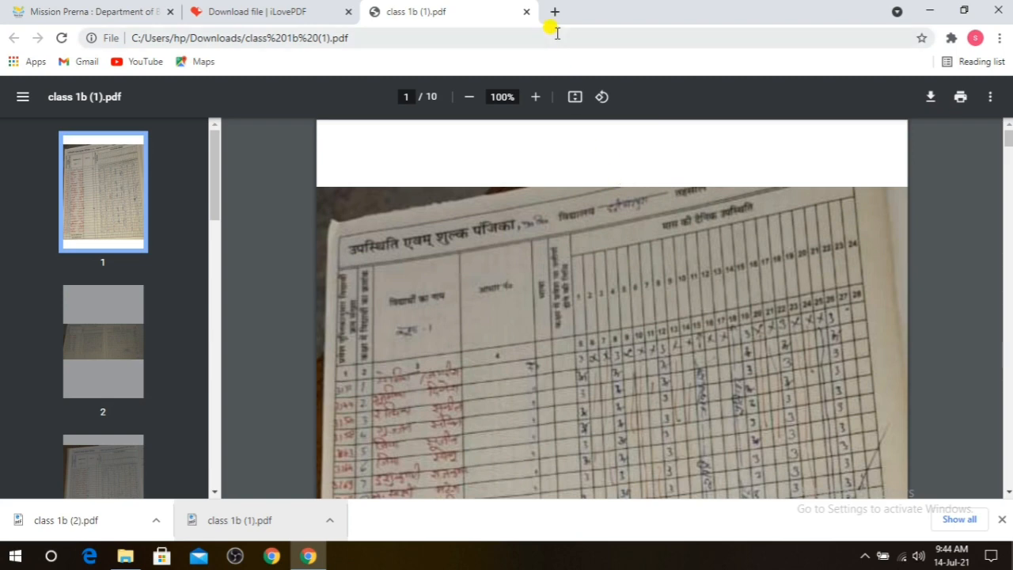
{"action": "left_click", "coordinate": [526, 11]}
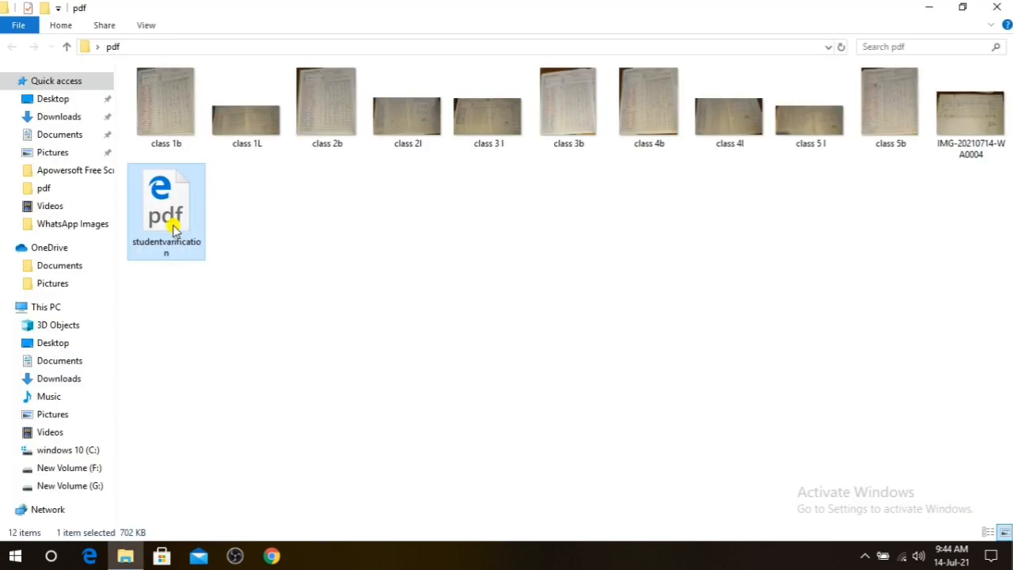
Step: View the file properties of the studentvarification PDF in the pdf folder
{"action": "right_click", "coordinate": [174, 227]}
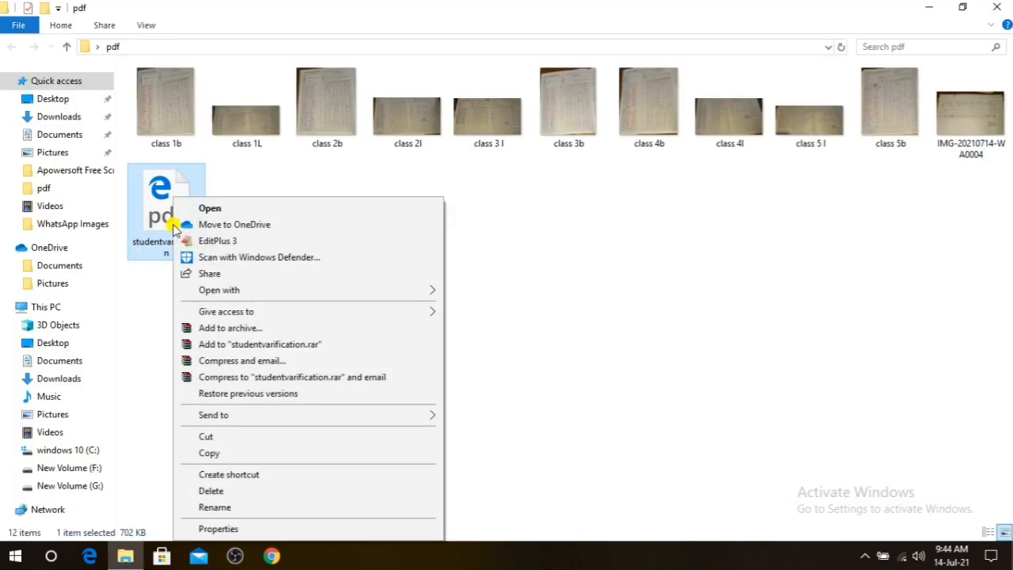
{"action": "left_click", "coordinate": [208, 529]}
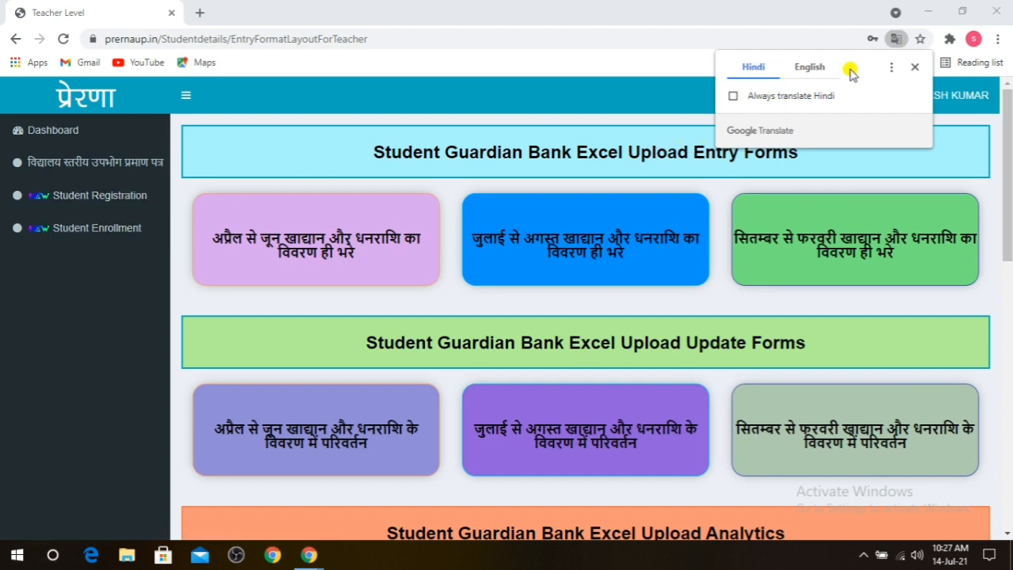
Step: Dismiss the translation prompt, open the Student Enrollment form, and close its important-information notice
{"action": "left_click", "coordinate": [915, 67]}
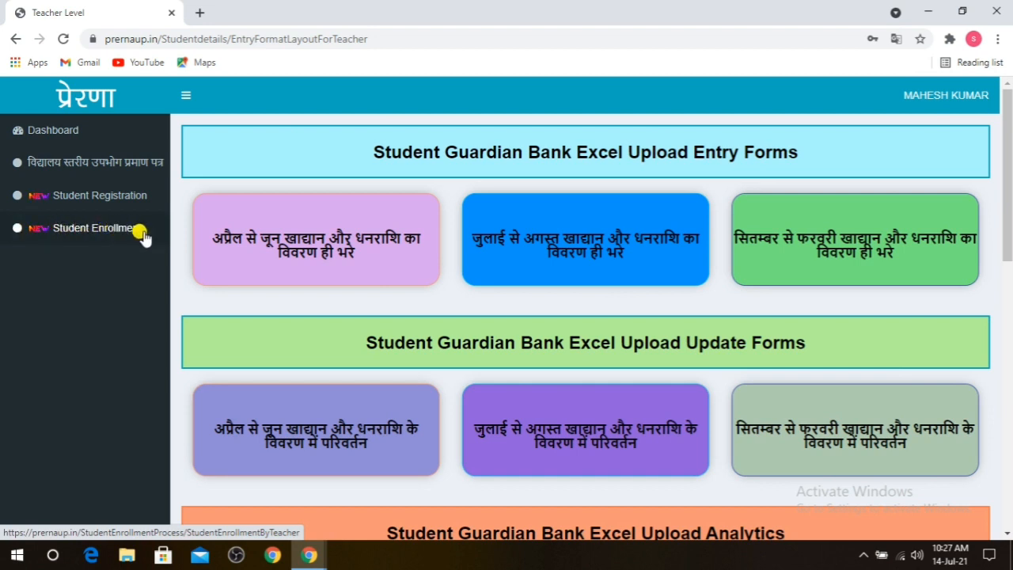
{"action": "scroll", "coordinate": [395, 261], "scroll_direction": "down", "scroll_amount": 5}
{"action": "scroll", "coordinate": [391, 266], "scroll_direction": "up", "scroll_amount": 3}
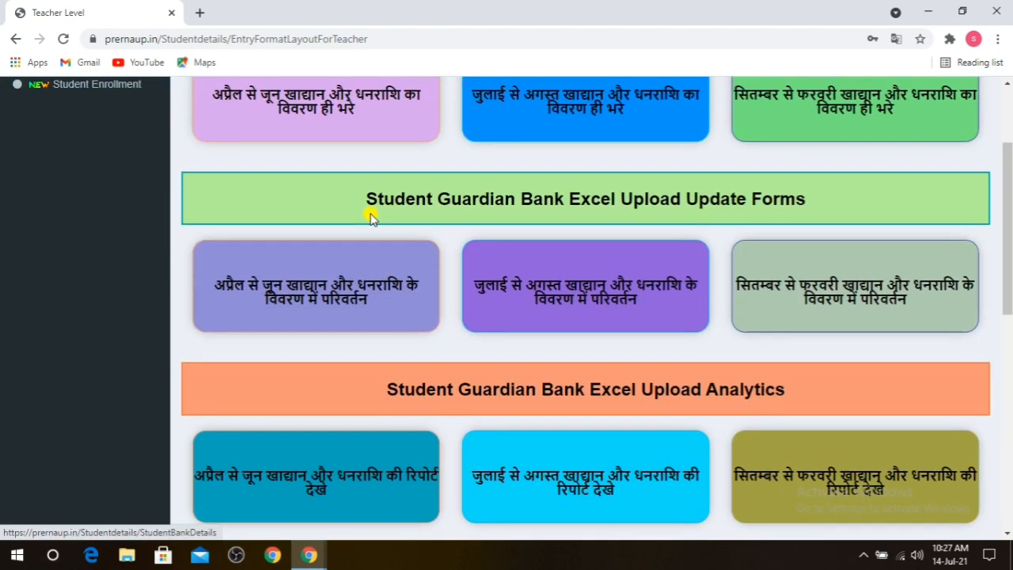
{"action": "scroll", "coordinate": [372, 218], "scroll_direction": "up", "scroll_amount": 2}
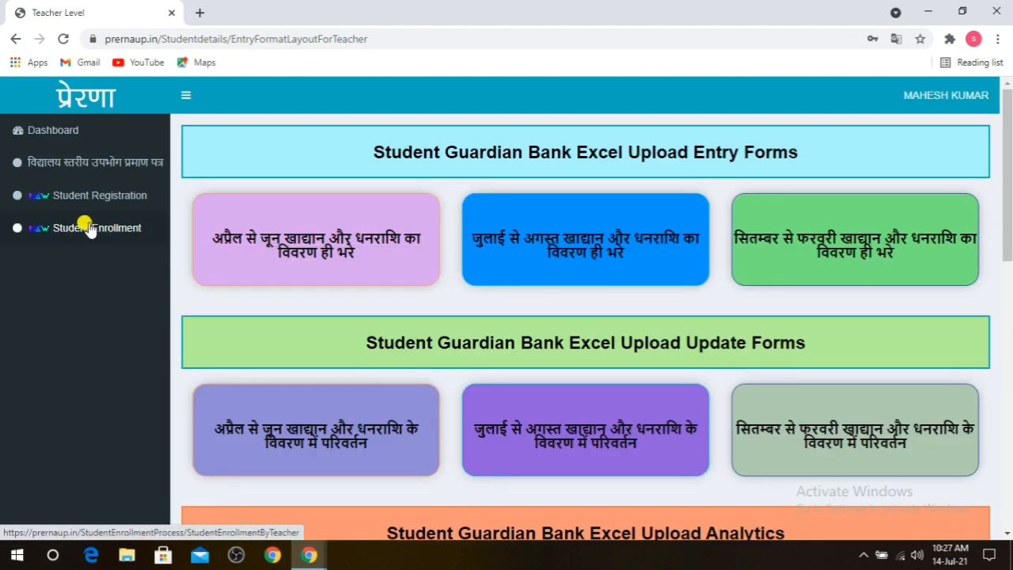
{"action": "left_click", "coordinate": [89, 228]}
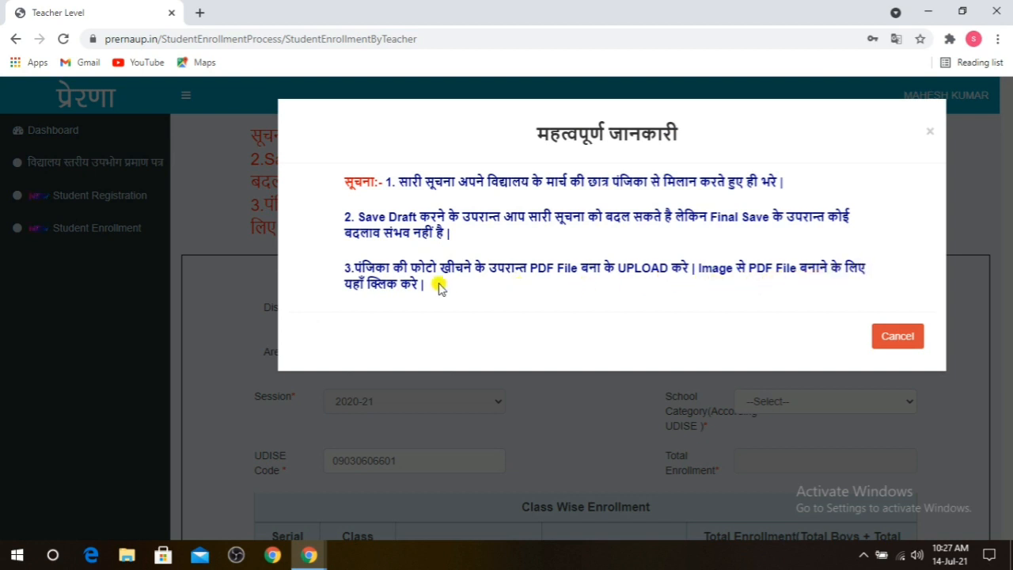
{"action": "left_click", "coordinate": [894, 337]}
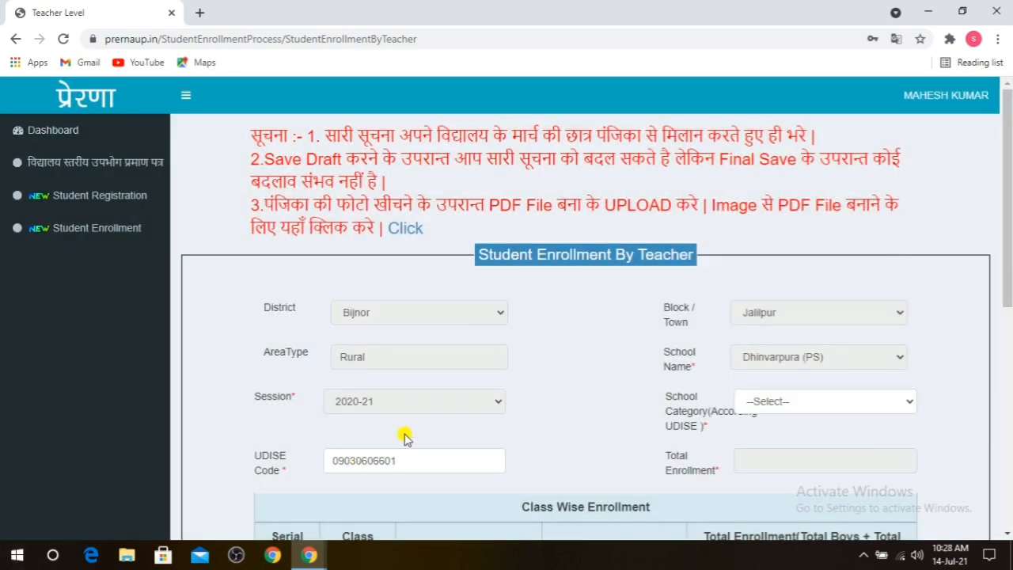
Step: Set the school category according to UDISE to Department of Education
{"action": "scroll", "coordinate": [403, 436], "scroll_direction": "down", "scroll_amount": 2}
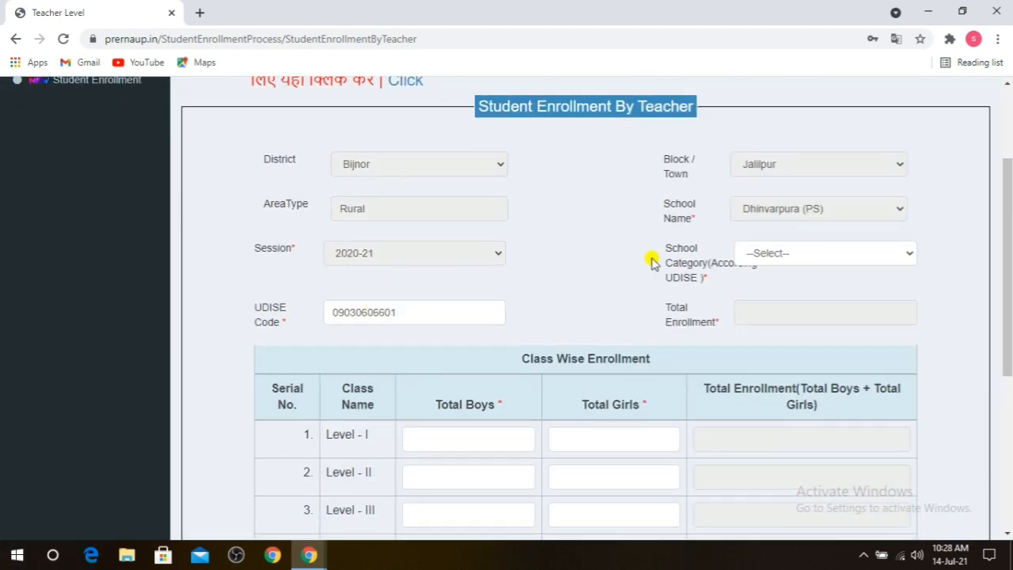
{"action": "left_click", "coordinate": [910, 255]}
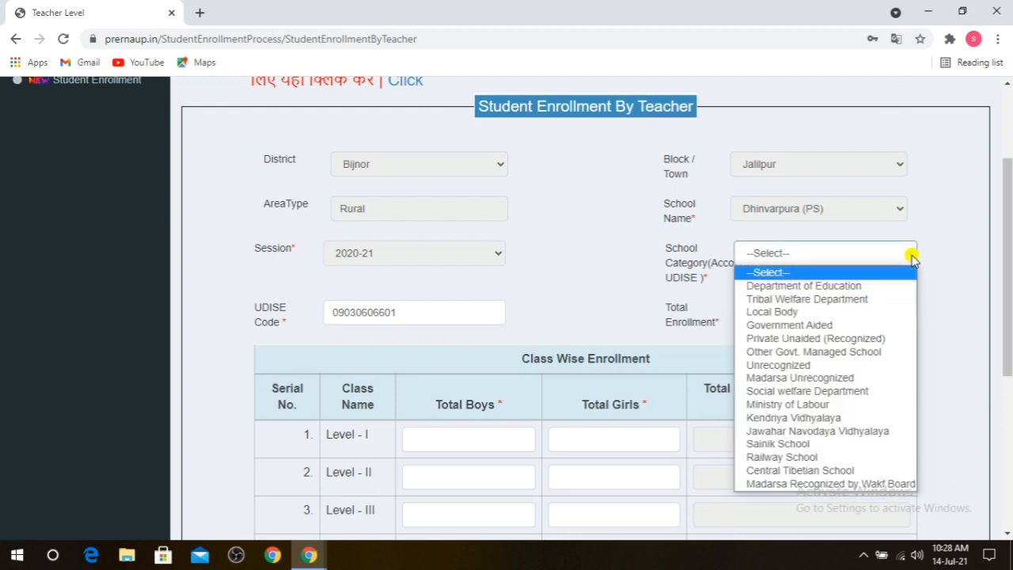
{"action": "left_click", "coordinate": [830, 285]}
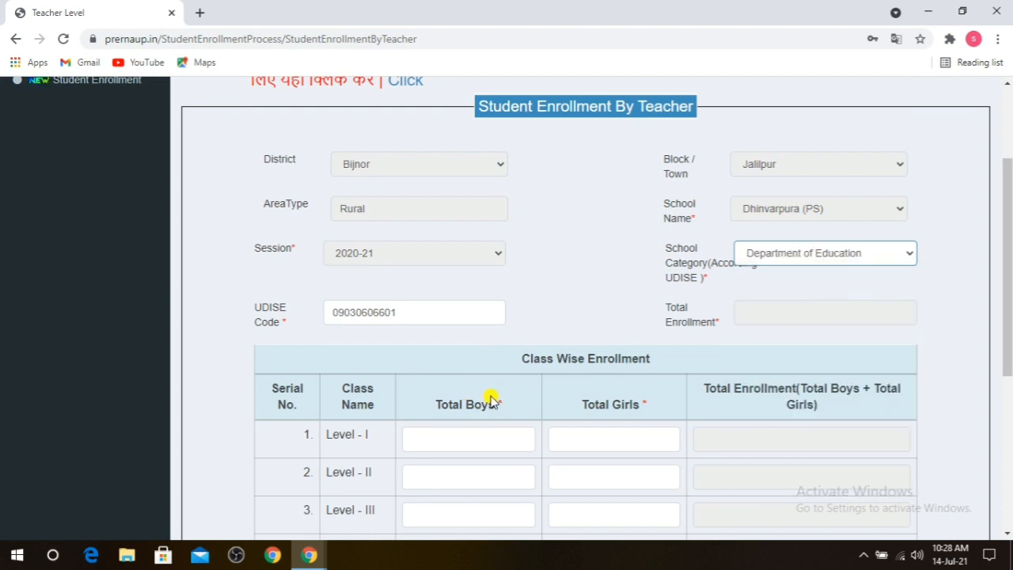
Step: Enter the class-wise boys and girls counts: Level I 10 and 31, Level II 33 and 18, Level III 24 and 19
{"action": "scroll", "coordinate": [491, 399], "scroll_direction": "down", "scroll_amount": 3}
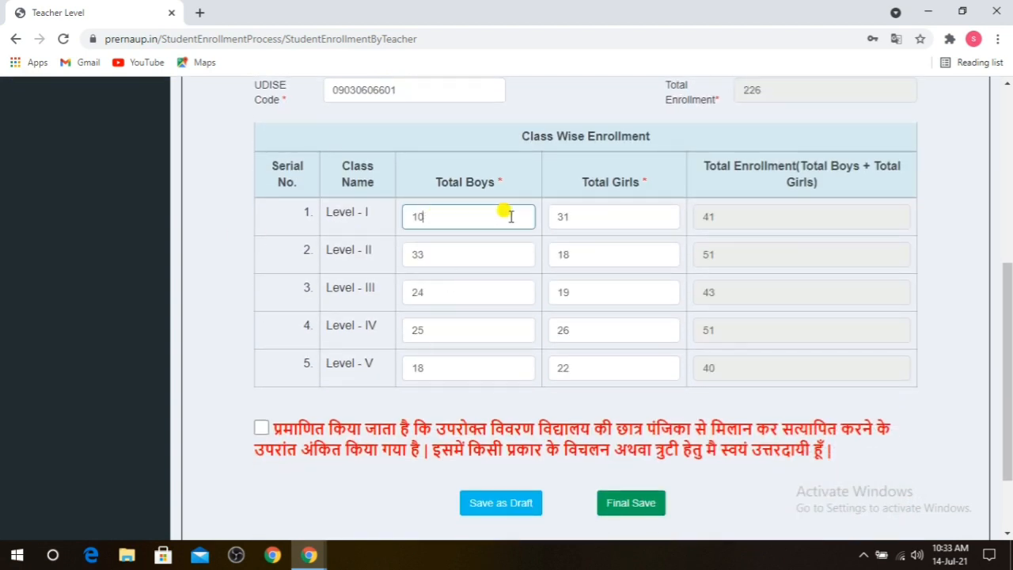
{"action": "left_click", "coordinate": [582, 213]}
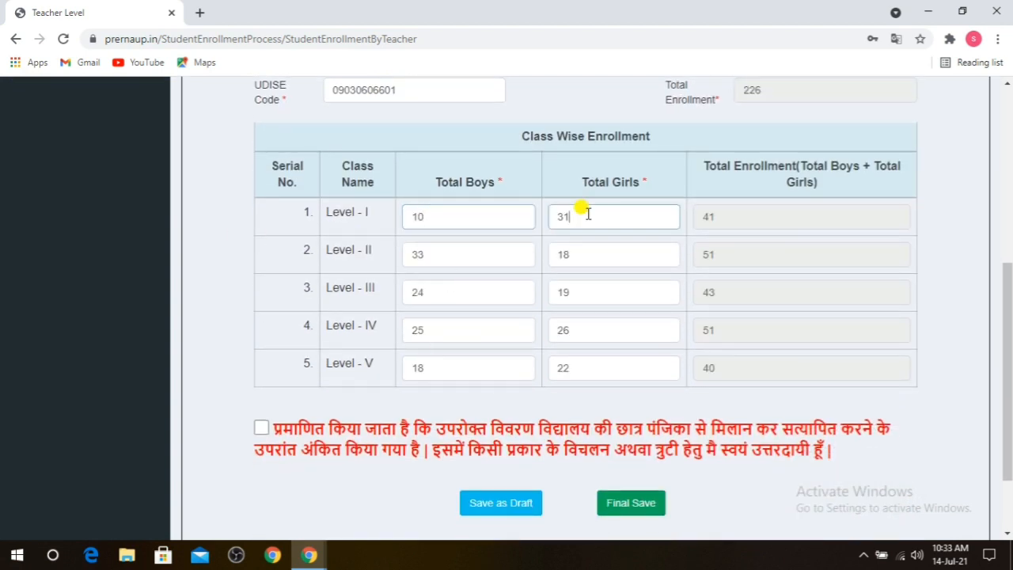
{"action": "left_click", "coordinate": [430, 253]}
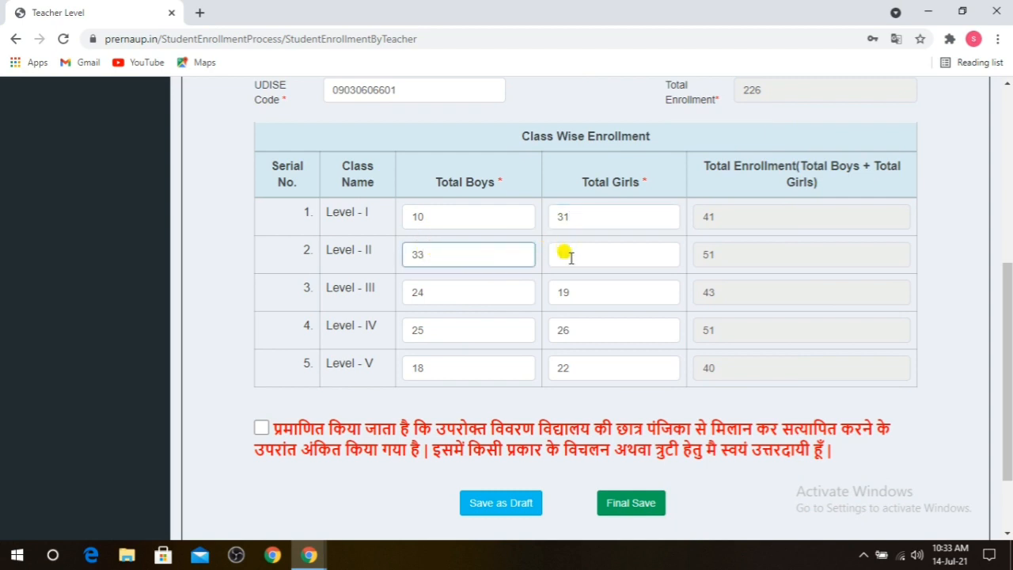
{"action": "left_click", "coordinate": [570, 257]}
{"action": "type", "text": "18"}
{"action": "left_click", "coordinate": [429, 292]}
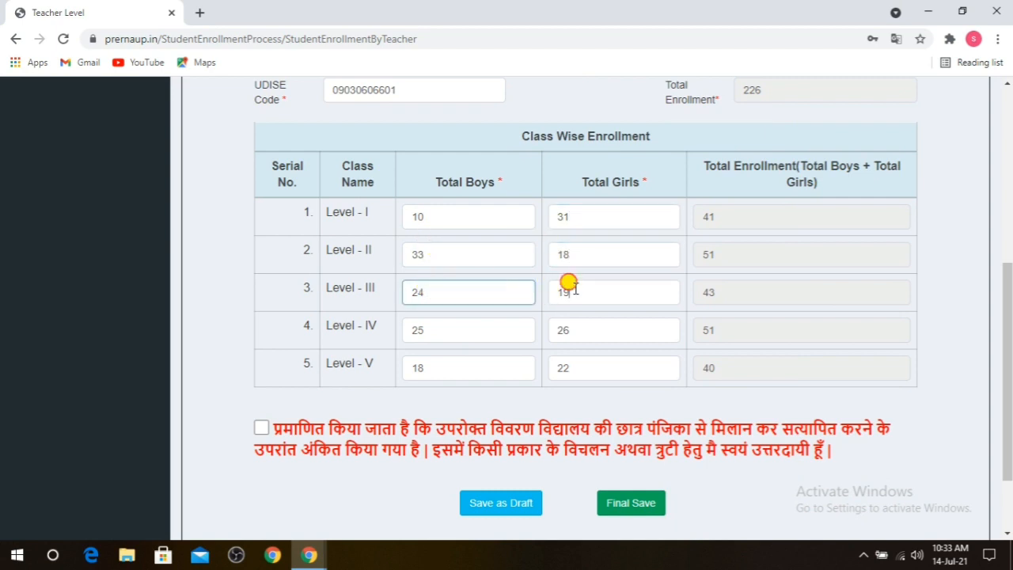
{"action": "left_click", "coordinate": [568, 285]}
{"action": "left_click", "coordinate": [710, 292]}
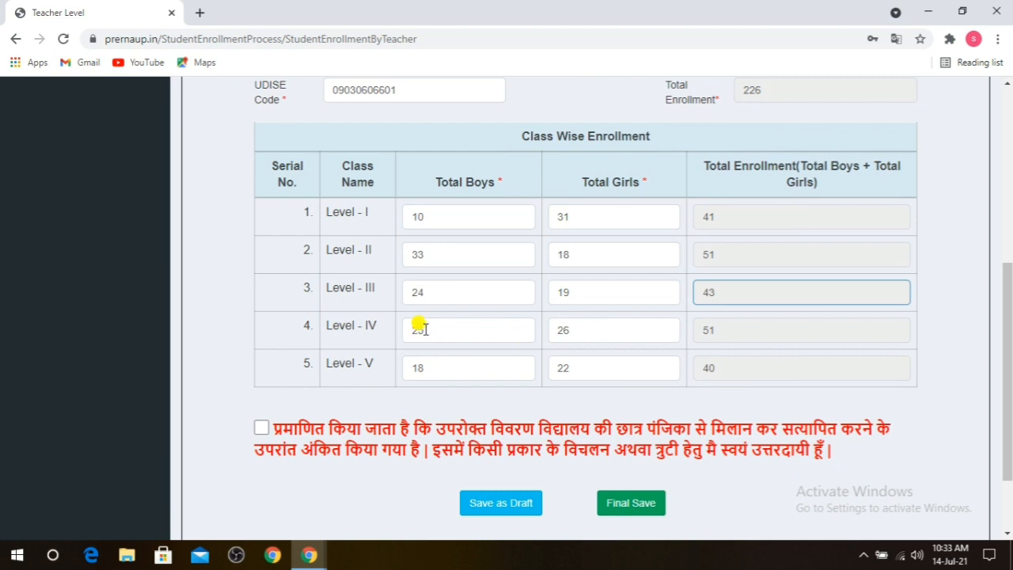
Step: Enter the boys and girls counts for the last two classes: Level IV 25 and 26, Level V 18 and 22
{"action": "left_click", "coordinate": [511, 329]}
{"action": "left_click", "coordinate": [584, 329]}
{"action": "left_click", "coordinate": [700, 327]}
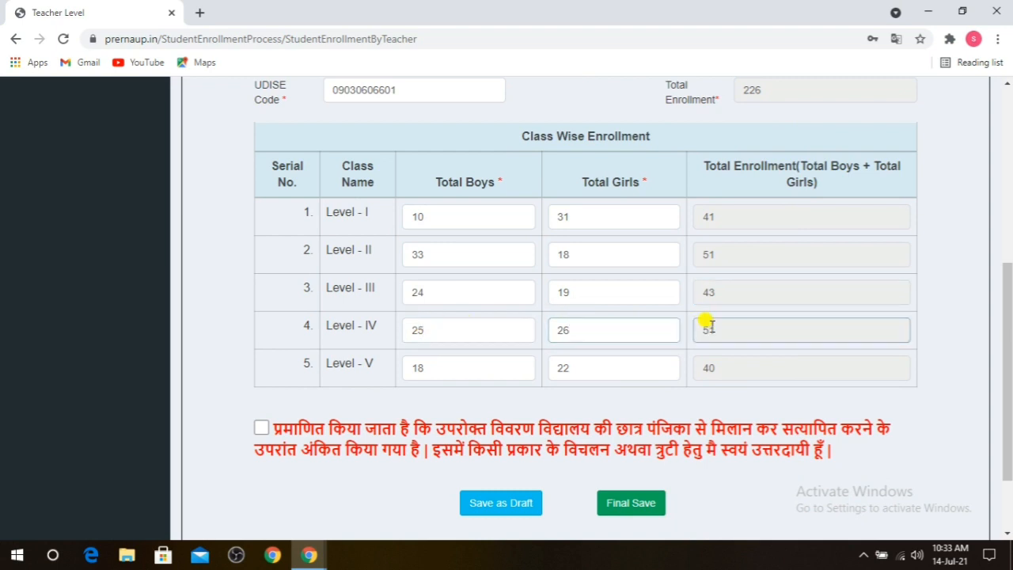
{"action": "left_click", "coordinate": [439, 369]}
{"action": "left_click", "coordinate": [575, 365]}
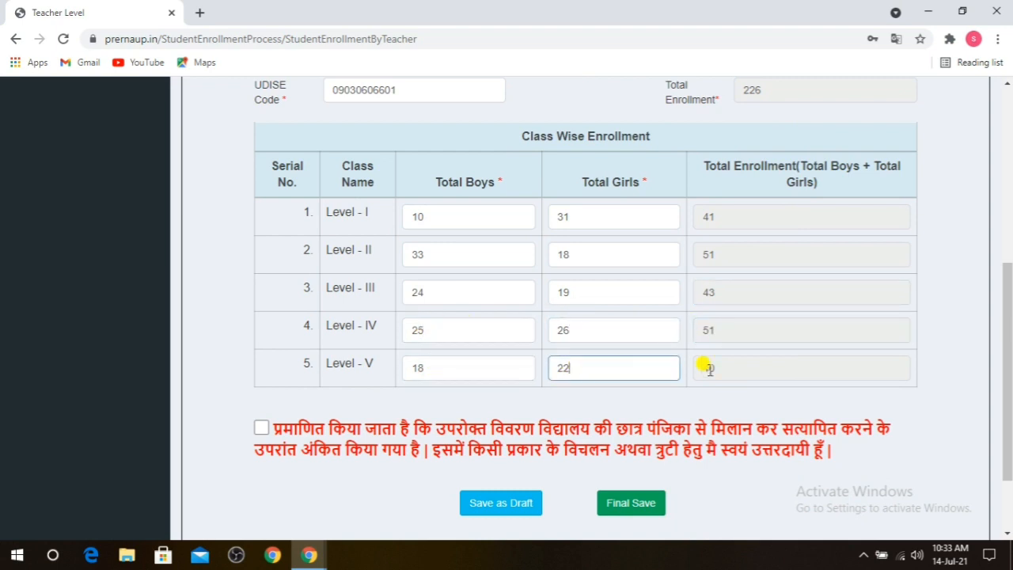
{"action": "left_click", "coordinate": [720, 366]}
{"action": "scroll", "coordinate": [725, 367], "scroll_direction": "down", "scroll_amount": 2}
{"action": "scroll", "coordinate": [726, 370], "scroll_direction": "up", "scroll_amount": 2}
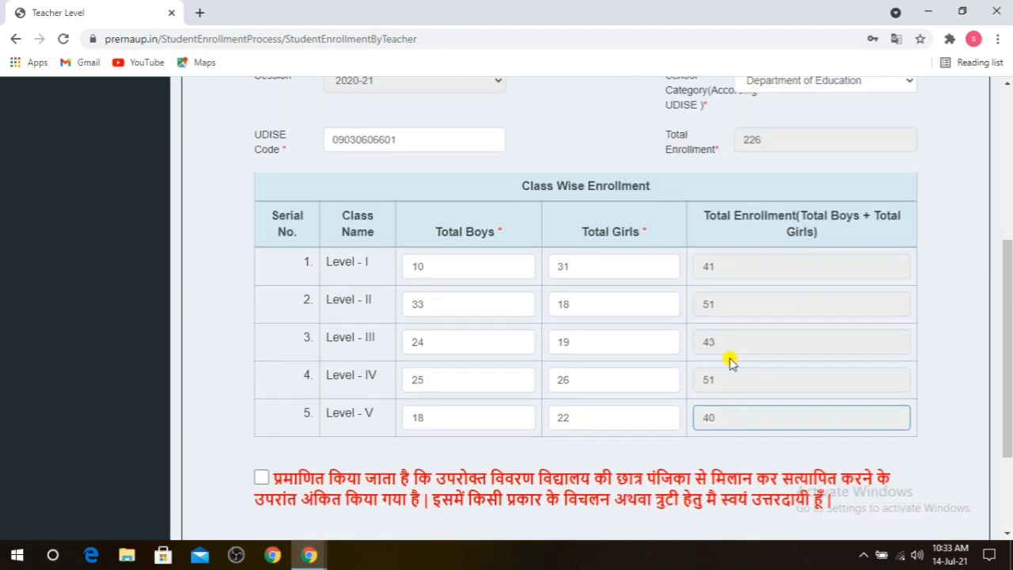
{"action": "scroll", "coordinate": [620, 351], "scroll_direction": "down", "scroll_amount": 2}
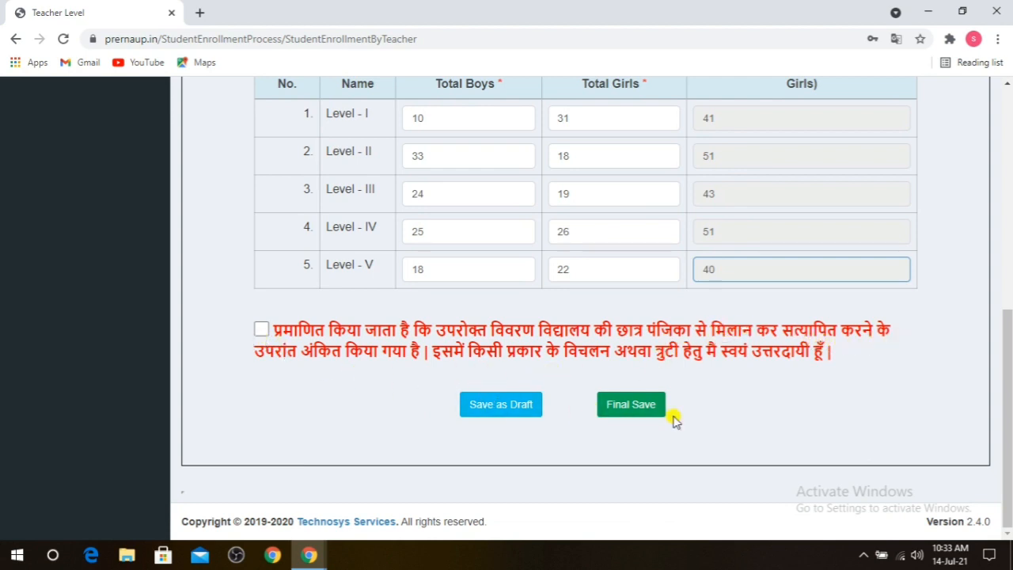
Step: Leave the verification declaration unticked and save the enrollment details as a draft
{"action": "left_click", "coordinate": [260, 329]}
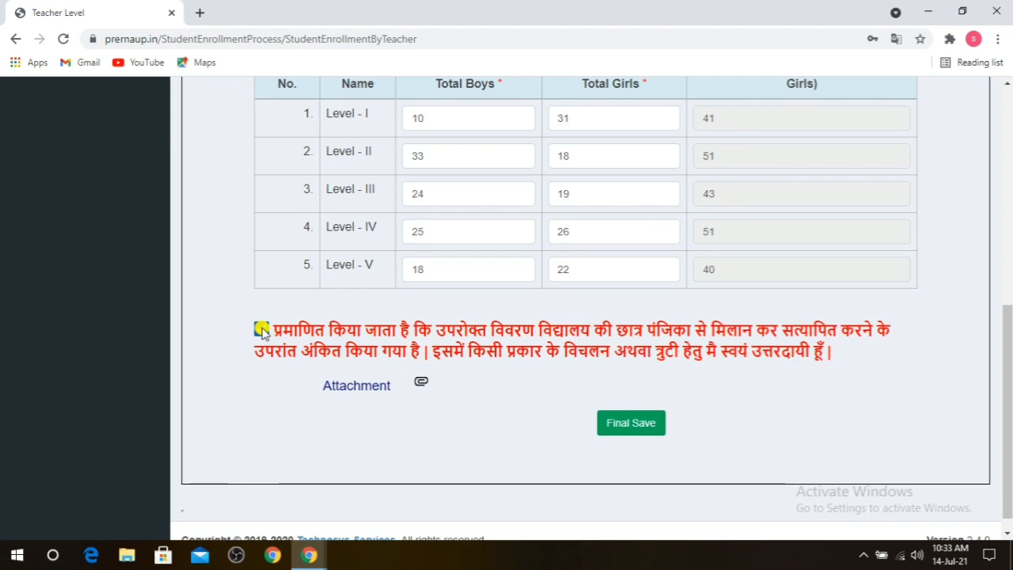
{"action": "left_click", "coordinate": [261, 329]}
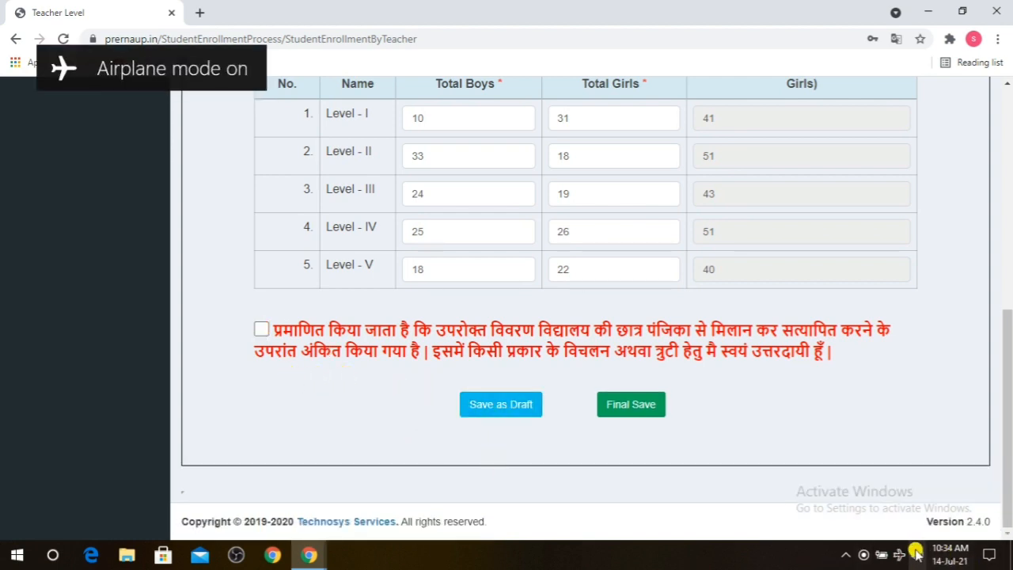
{"action": "scroll", "coordinate": [252, 372], "scroll_direction": "up", "scroll_amount": 1}
{"action": "scroll", "coordinate": [252, 372], "scroll_direction": "up", "scroll_amount": 1}
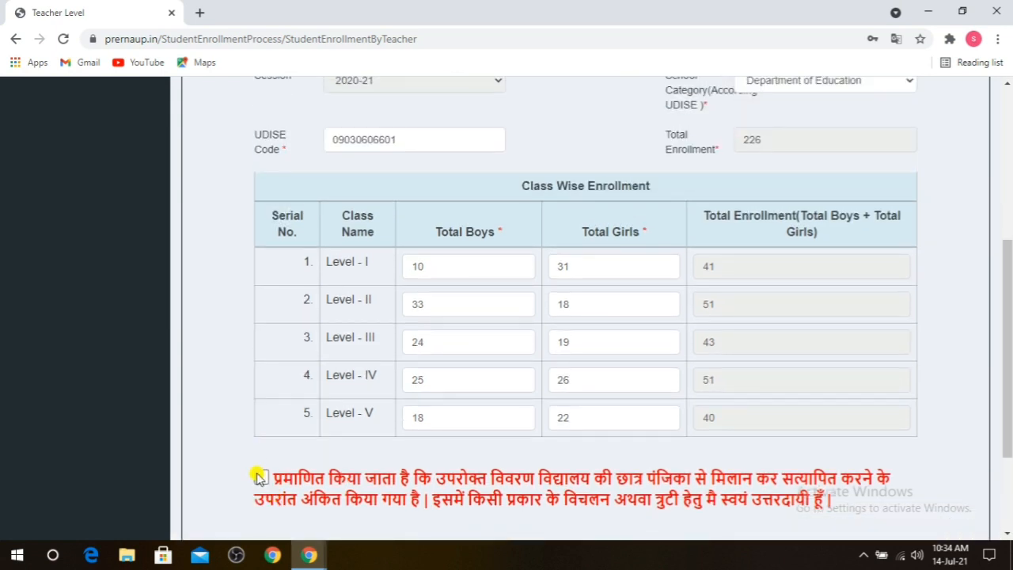
{"action": "left_click", "coordinate": [260, 476]}
{"action": "scroll", "coordinate": [317, 443], "scroll_direction": "down", "scroll_amount": 2}
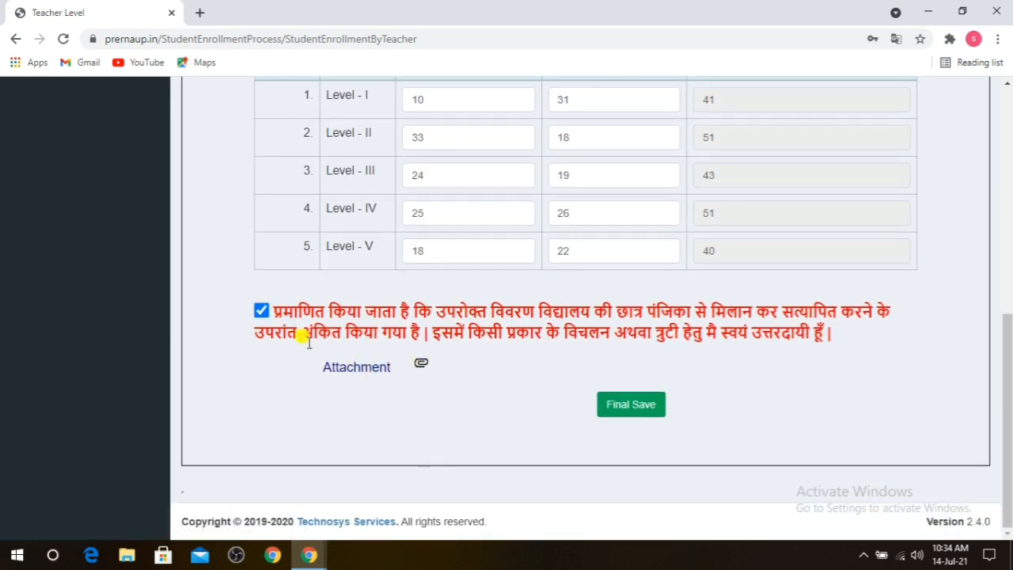
{"action": "left_click", "coordinate": [262, 311]}
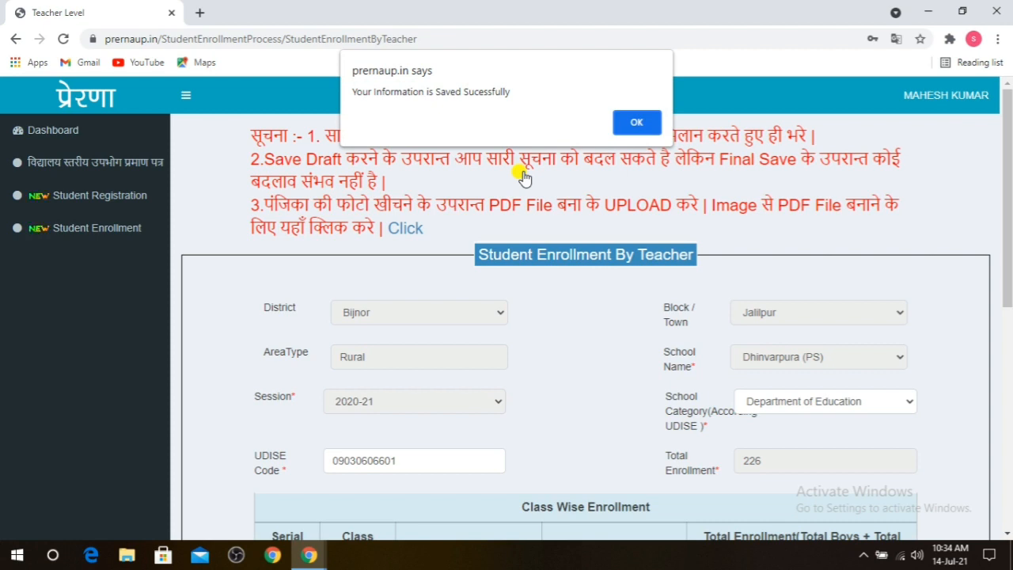
{"action": "left_click", "coordinate": [649, 124]}
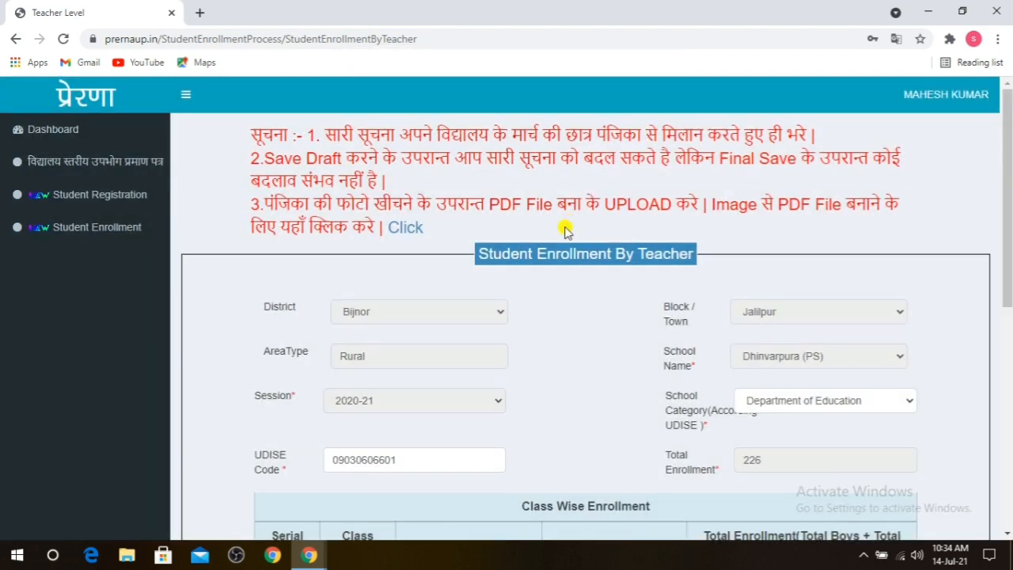
Step: Tick the verification declaration and attach the studentvarification PDF from the desktop pdf folder, keeping studentvarification.pdf as its description
{"action": "scroll", "coordinate": [562, 231], "scroll_direction": "down", "scroll_amount": 5}
{"action": "scroll", "coordinate": [559, 237], "scroll_direction": "down", "scroll_amount": 1}
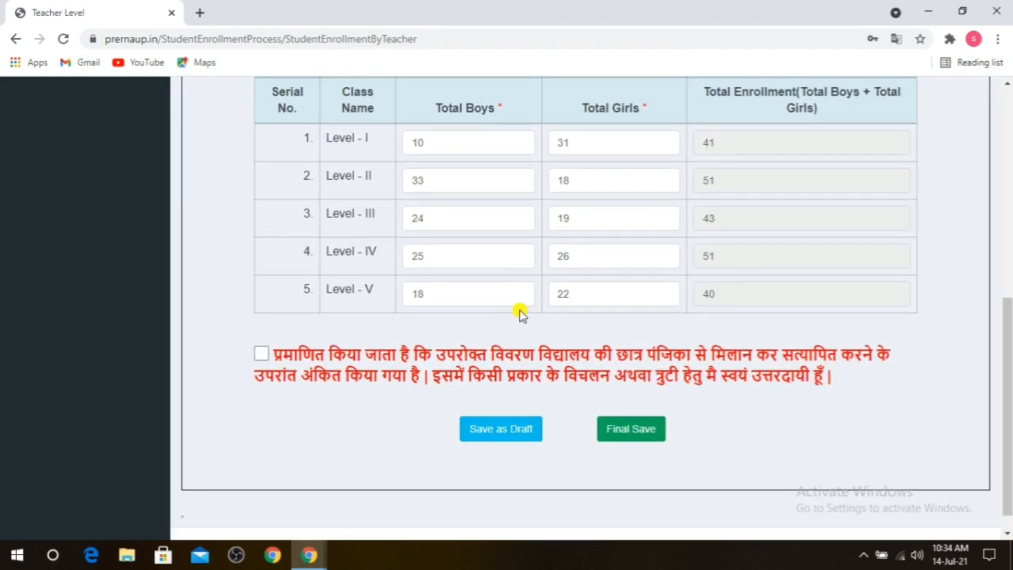
{"action": "scroll", "coordinate": [503, 346], "scroll_direction": "up", "scroll_amount": 3}
{"action": "scroll", "coordinate": [501, 348], "scroll_direction": "down", "scroll_amount": 3}
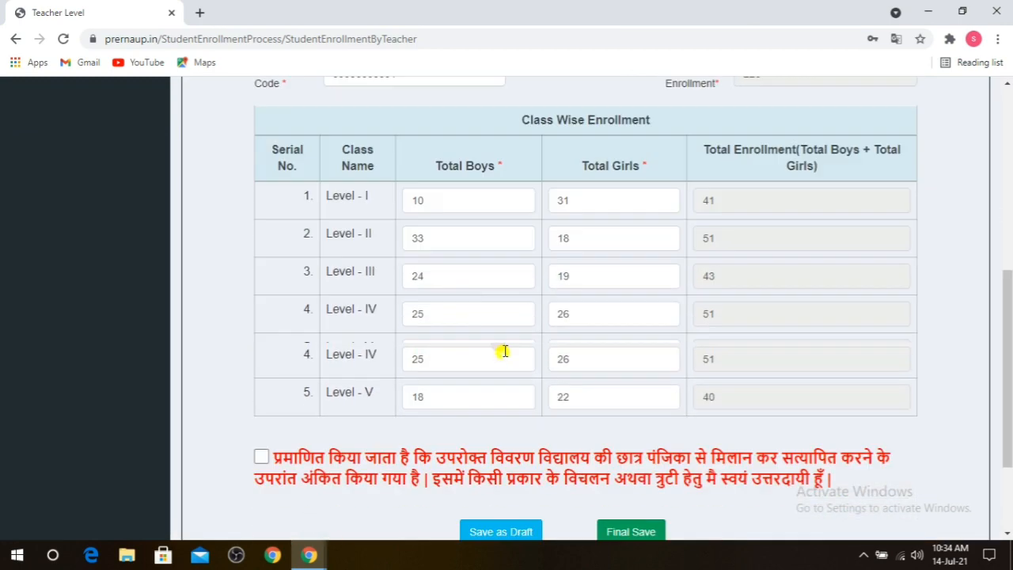
{"action": "left_click", "coordinate": [261, 329]}
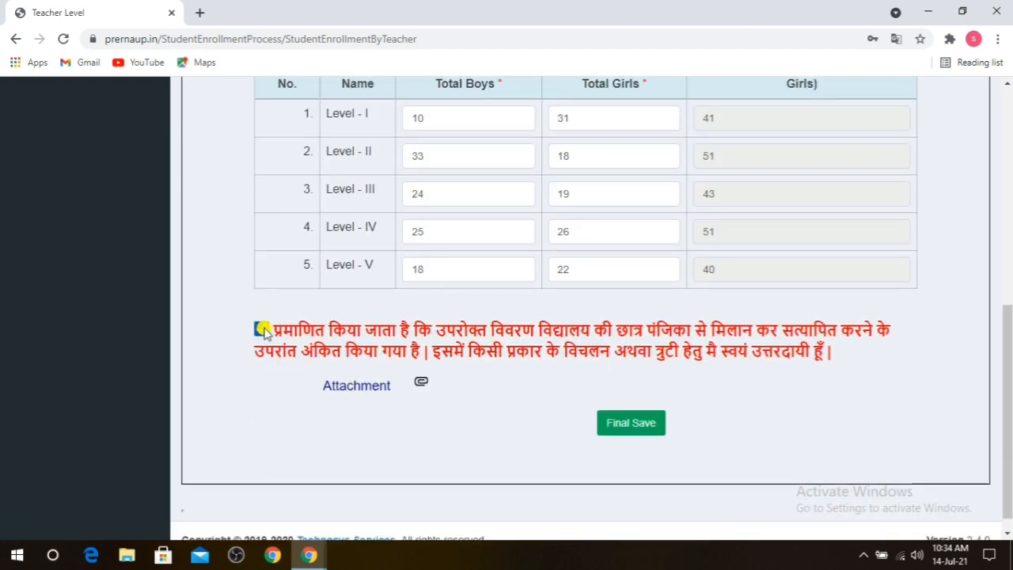
{"action": "left_click", "coordinate": [419, 383]}
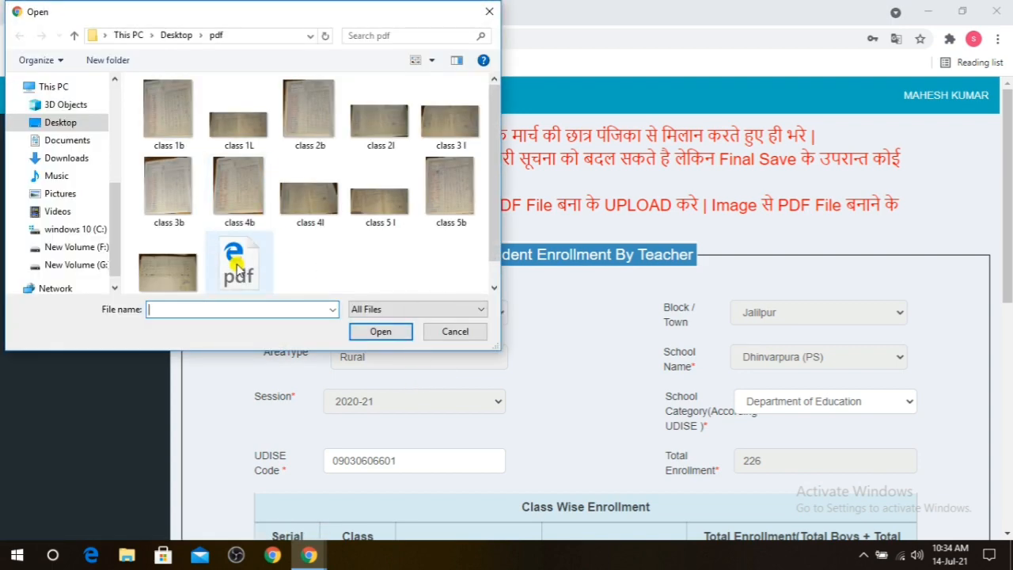
{"action": "left_click", "coordinate": [235, 268]}
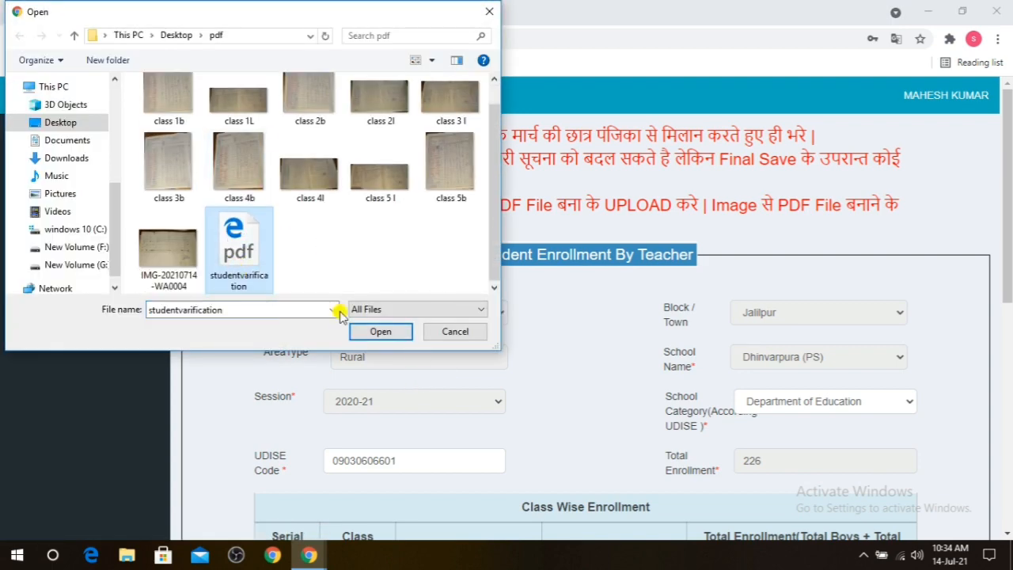
{"action": "left_click", "coordinate": [380, 332]}
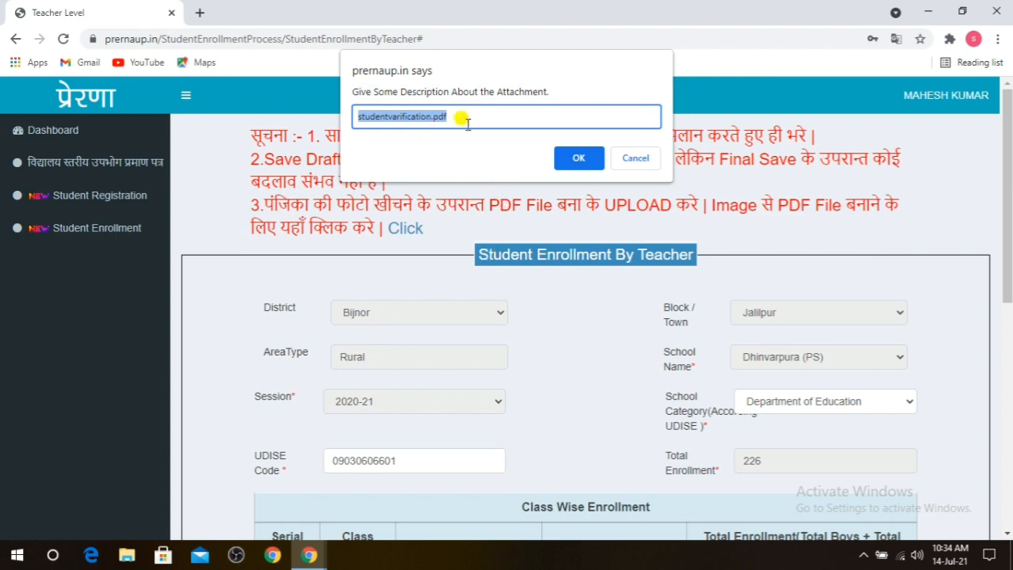
{"action": "left_click", "coordinate": [577, 157]}
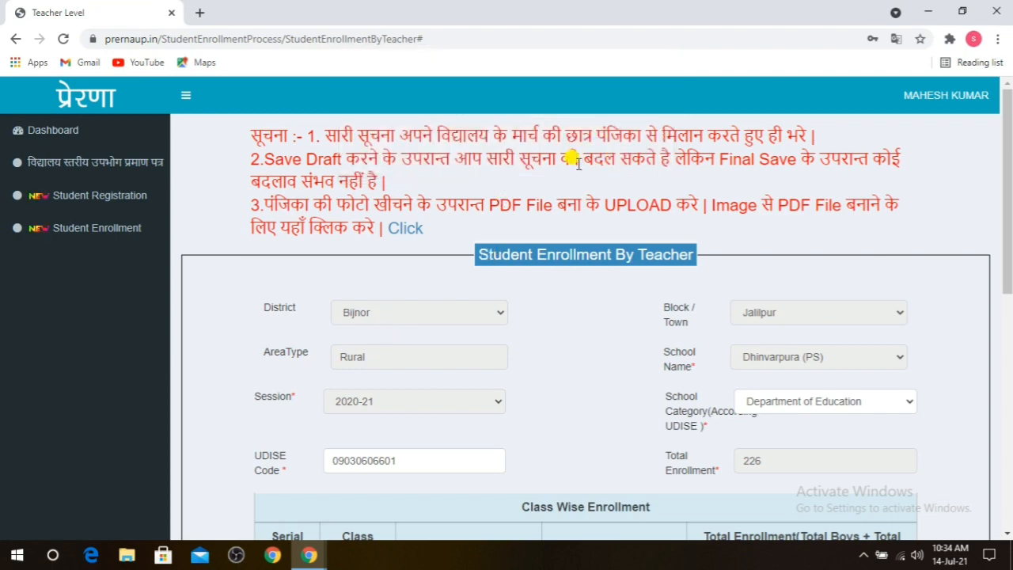
{"action": "scroll", "coordinate": [578, 166], "scroll_direction": "down", "scroll_amount": 6}
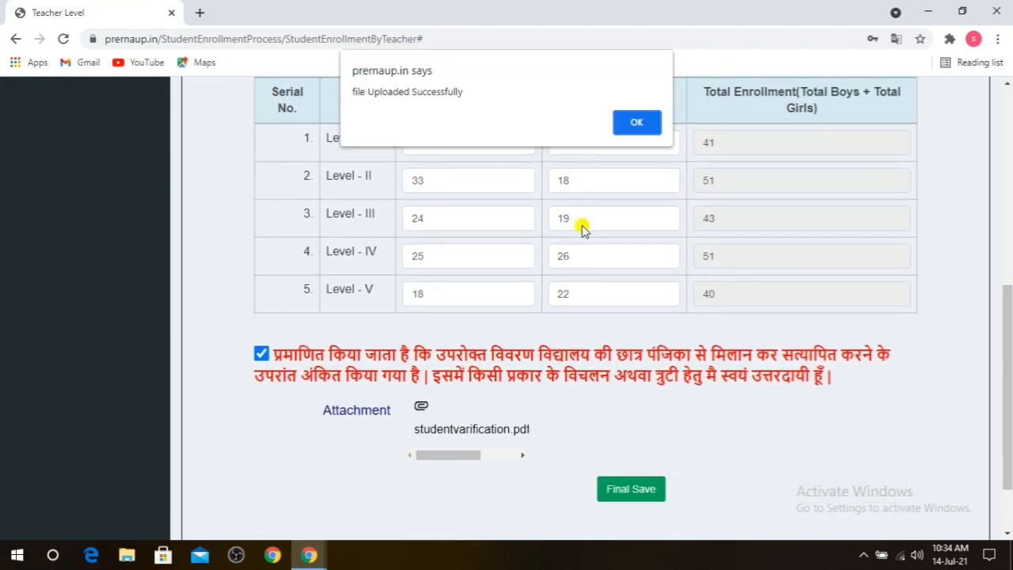
{"action": "left_click", "coordinate": [635, 123]}
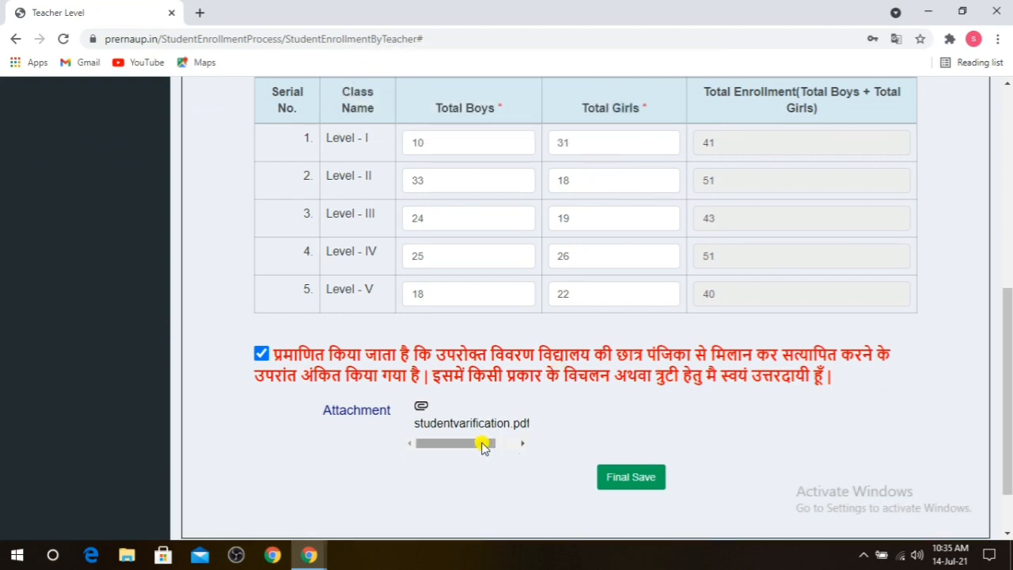
Step: Check the attachment entry, try to final-save the enrollment form, and return to its declaration
{"action": "left_click_drag", "start_coordinate": [482, 444], "coordinate": [538, 443]}
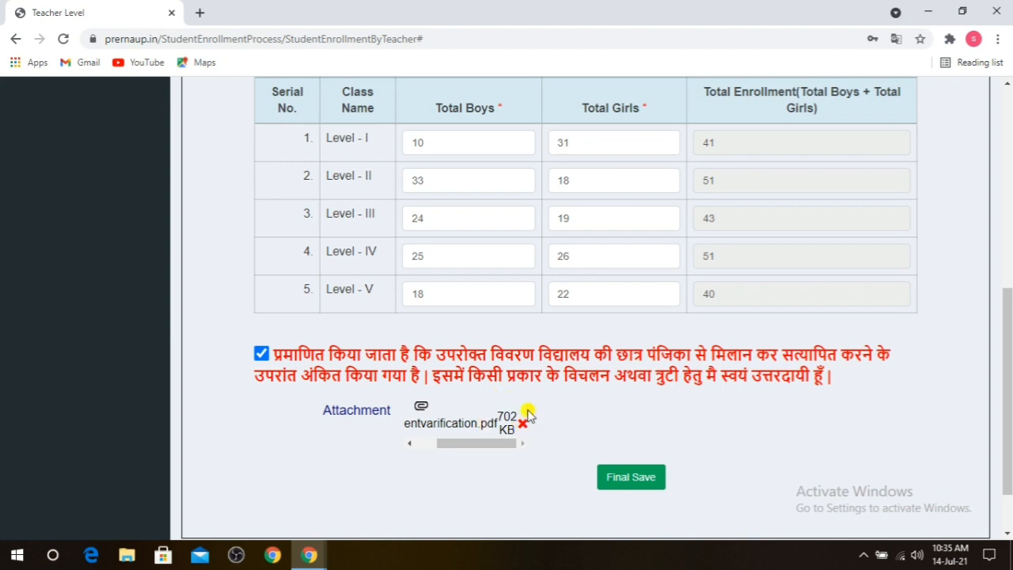
{"action": "left_click", "coordinate": [631, 478]}
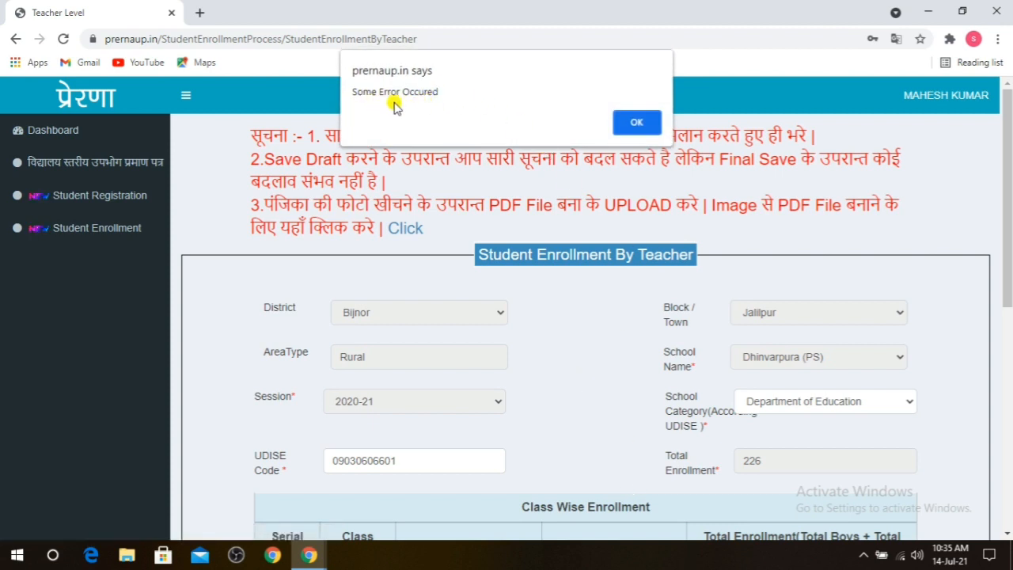
{"action": "left_click", "coordinate": [639, 122]}
{"action": "scroll", "coordinate": [625, 276], "scroll_direction": "down", "scroll_amount": 6}
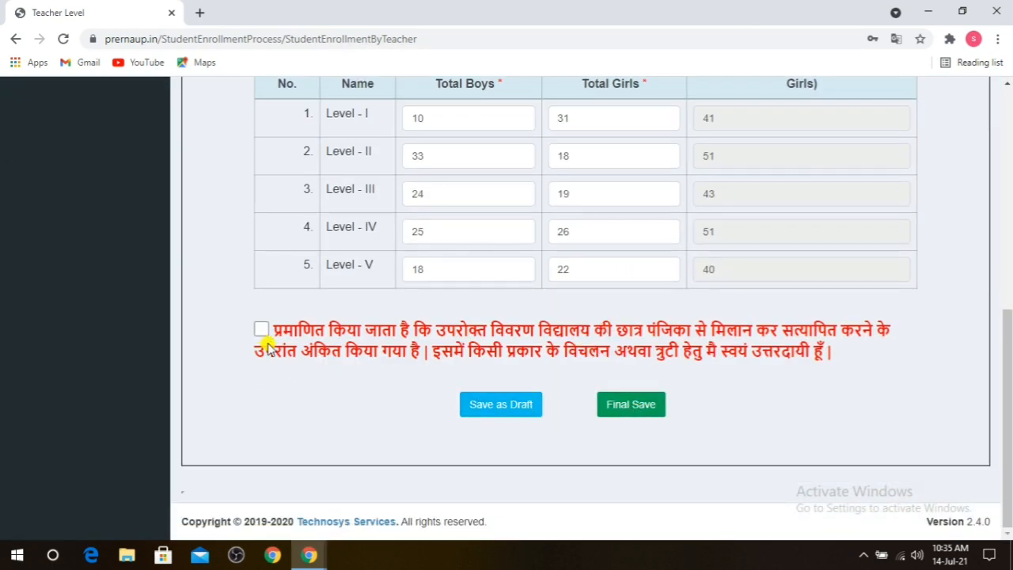
Step: Tick the verification declaration again and re-attach the studentvarification PDF from the desktop pdf folder, keeping studentvarification.pdf as its description
{"action": "scroll", "coordinate": [514, 277], "scroll_direction": "up", "scroll_amount": 6}
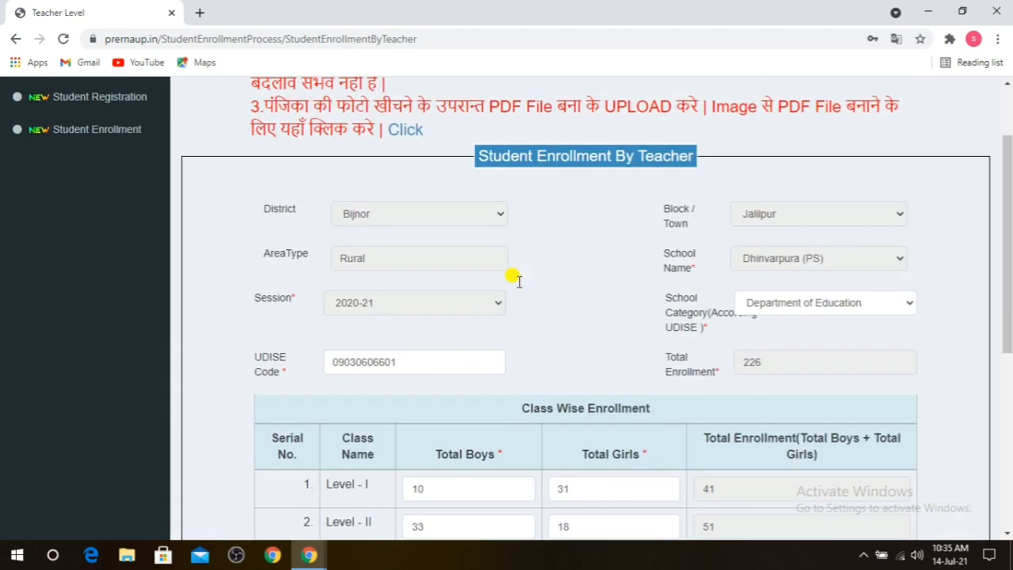
{"action": "scroll", "coordinate": [514, 281], "scroll_direction": "down", "scroll_amount": 6}
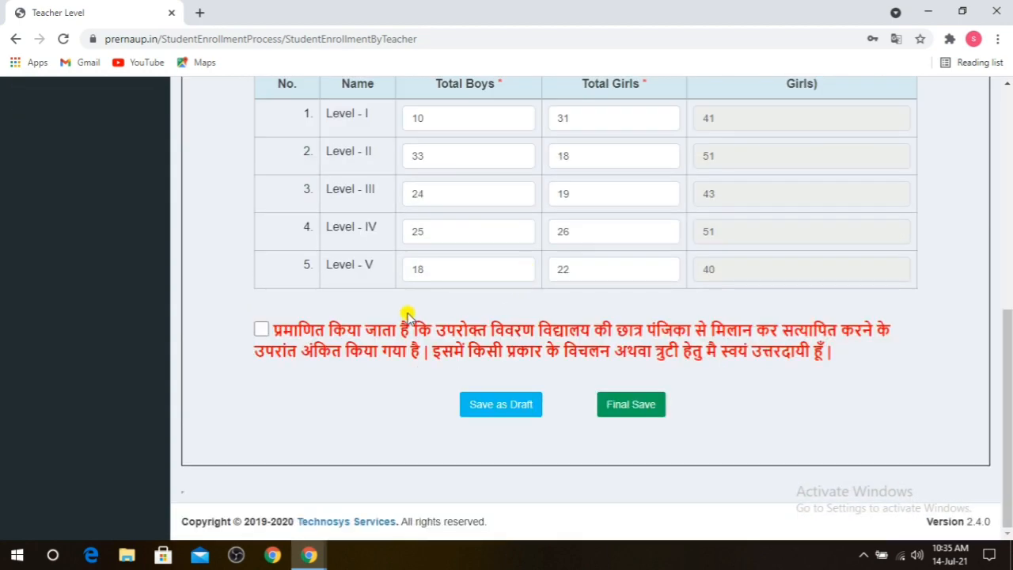
{"action": "left_click", "coordinate": [261, 328]}
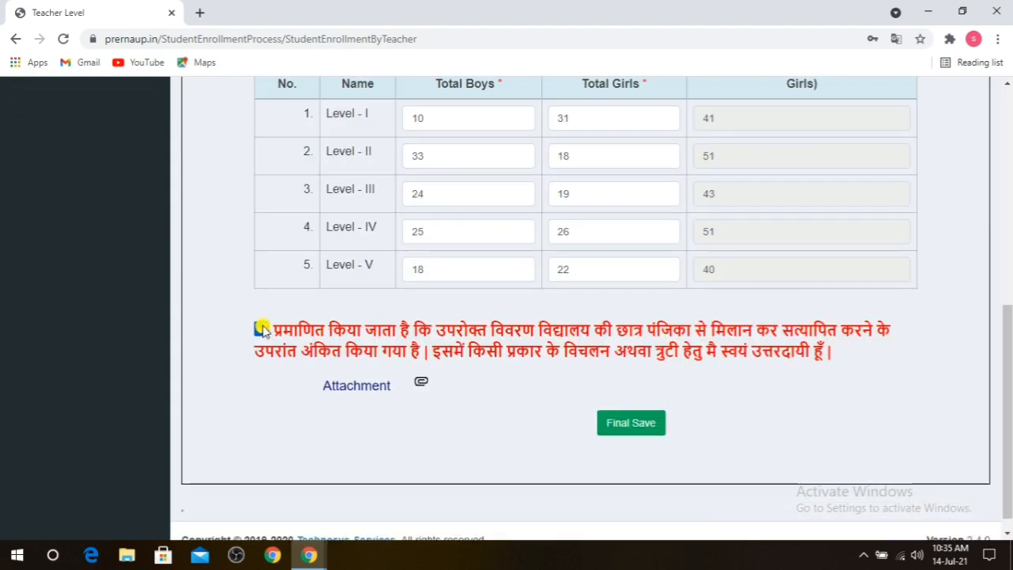
{"action": "left_click", "coordinate": [424, 388]}
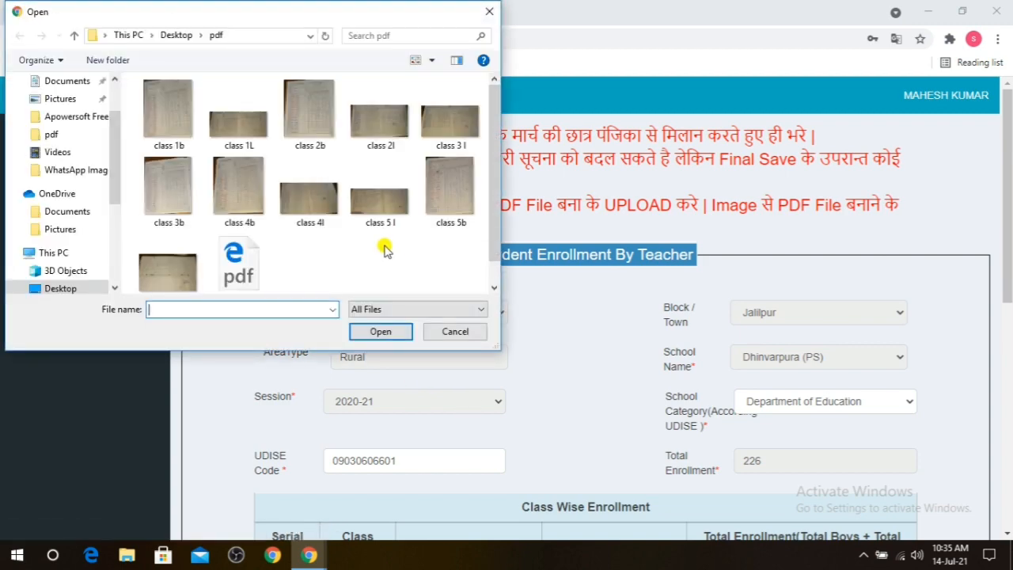
{"action": "left_click", "coordinate": [239, 265]}
{"action": "left_click", "coordinate": [380, 331]}
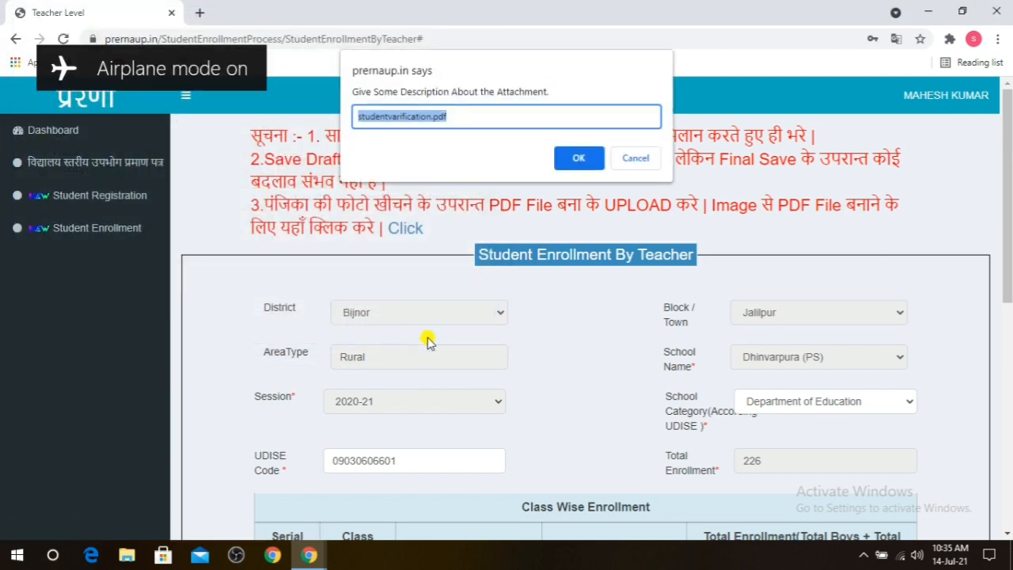
{"action": "left_click", "coordinate": [578, 157]}
{"action": "left_click", "coordinate": [638, 123]}
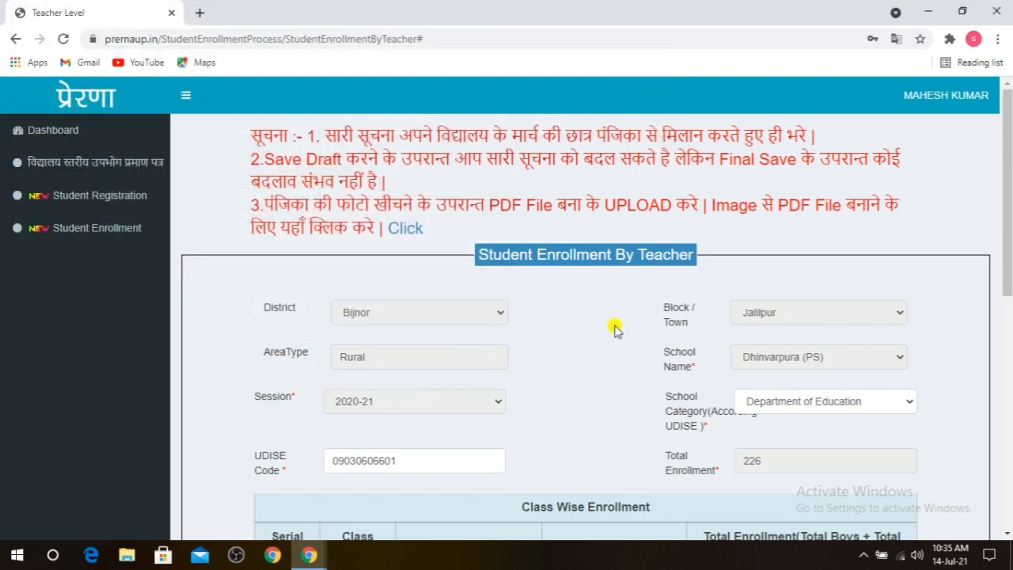
Step: Check the re-attached PDF's entry and try again to final-save the enrollment form
{"action": "scroll", "coordinate": [615, 355], "scroll_direction": "down", "scroll_amount": 6}
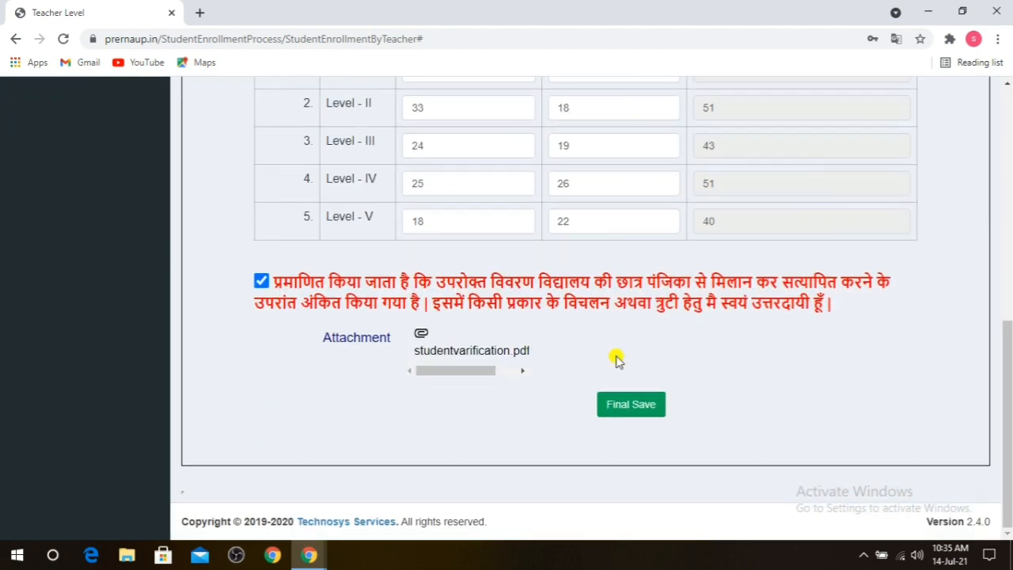
{"action": "left_click", "coordinate": [522, 371]}
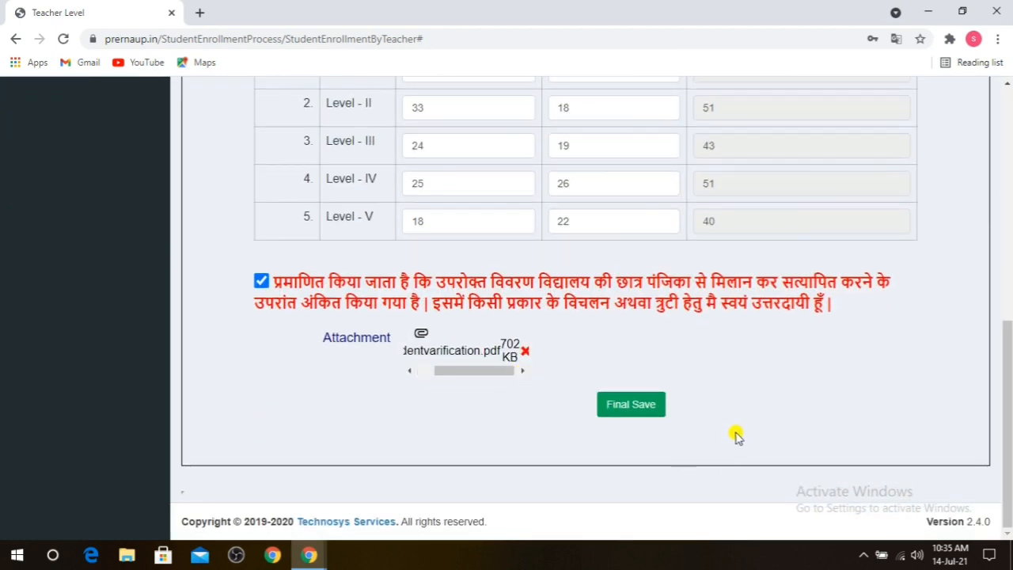
{"action": "left_click", "coordinate": [631, 404]}
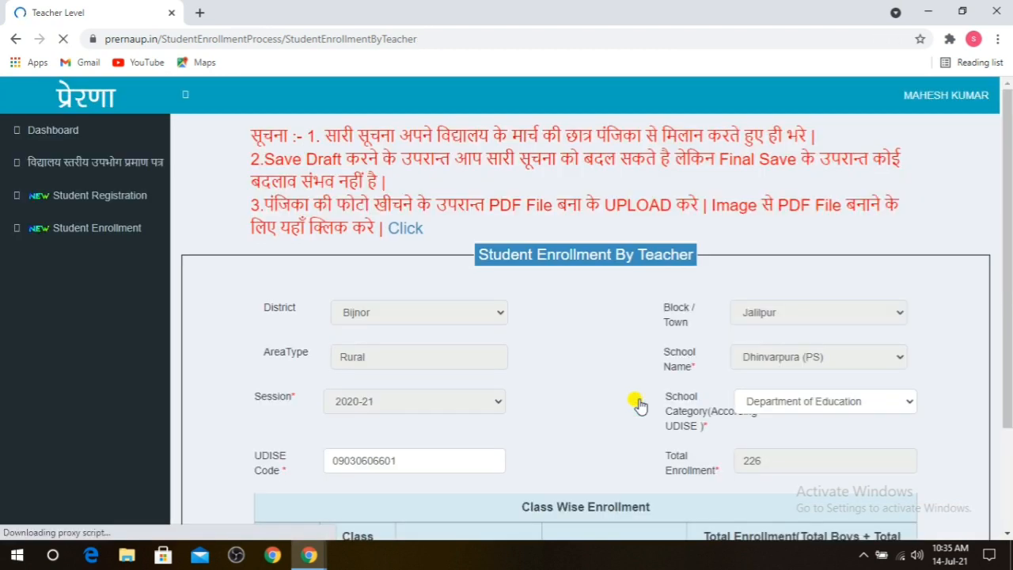
{"action": "scroll", "coordinate": [638, 405], "scroll_direction": "down", "scroll_amount": 3}
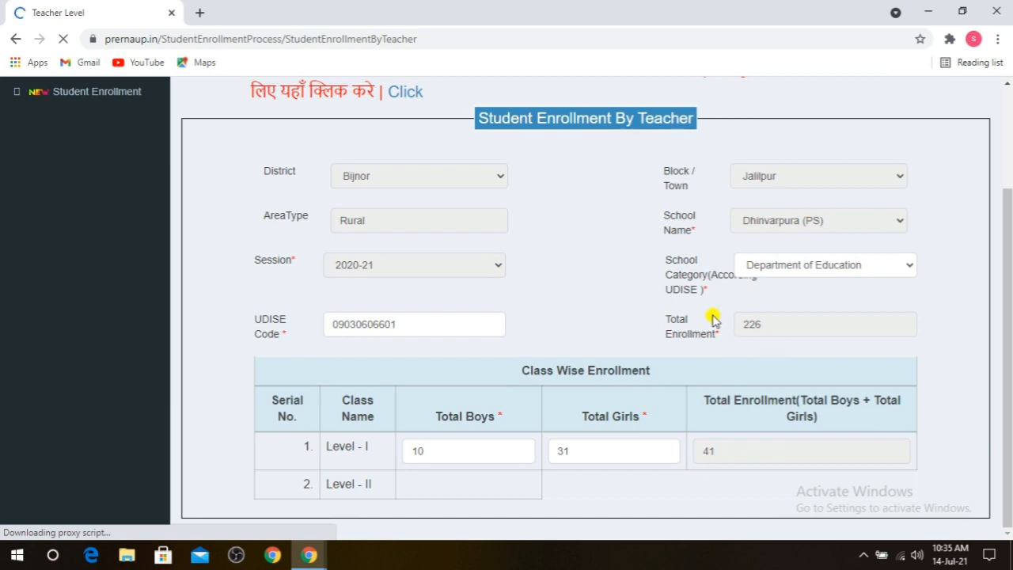
{"action": "scroll", "coordinate": [707, 317], "scroll_direction": "down", "scroll_amount": 4}
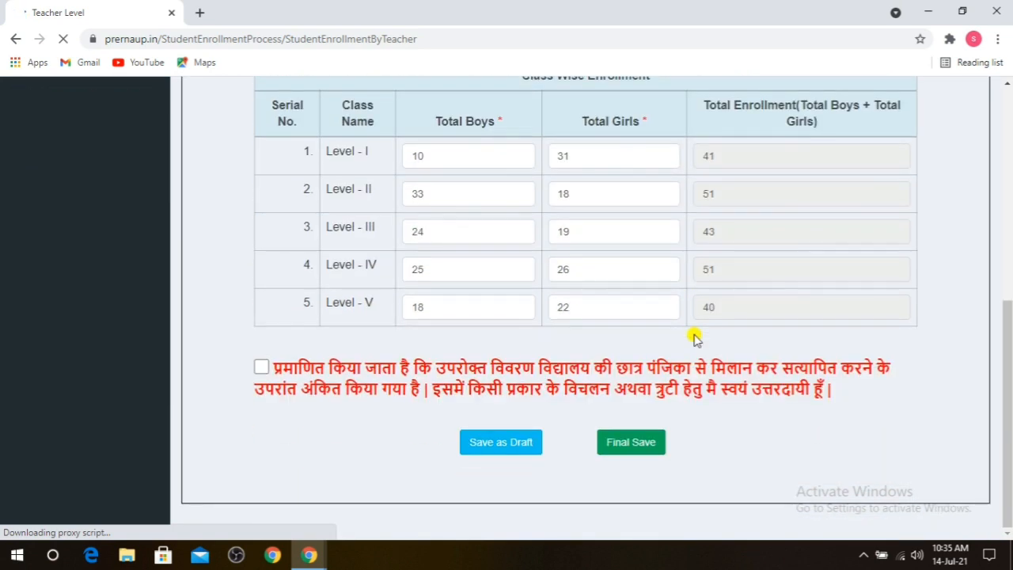
{"action": "scroll", "coordinate": [693, 338], "scroll_direction": "down", "scroll_amount": 1}
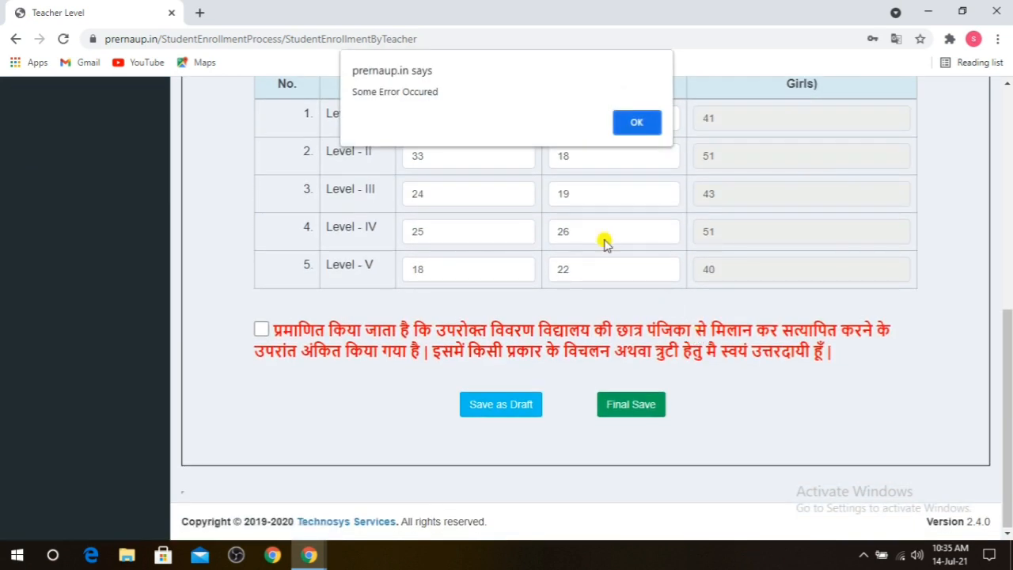
{"action": "left_click", "coordinate": [639, 124]}
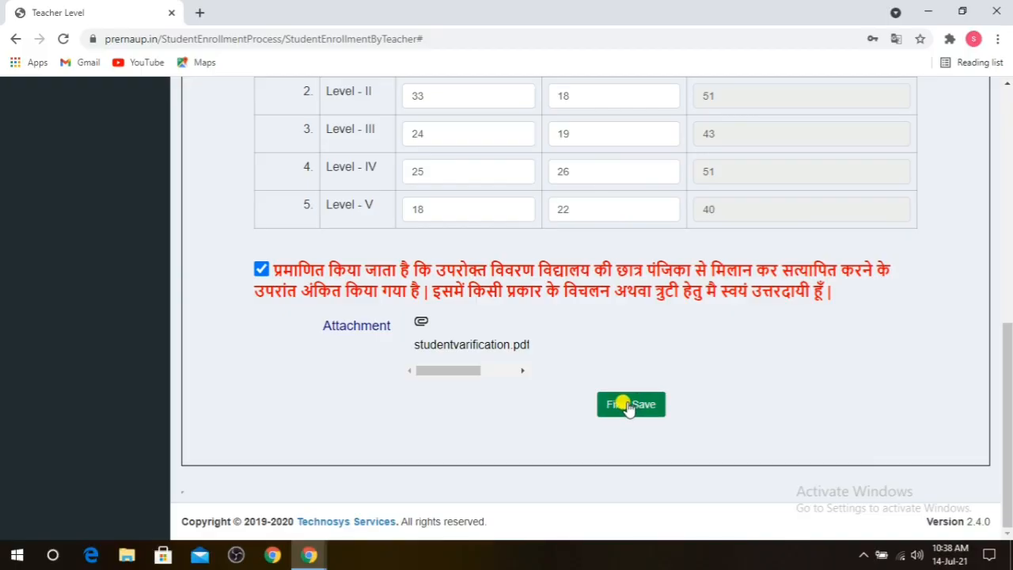
Step: Submit the enrollment form with the attached PDF as a final save, and review its saved school details, class counts and attachment
{"action": "left_click", "coordinate": [624, 405]}
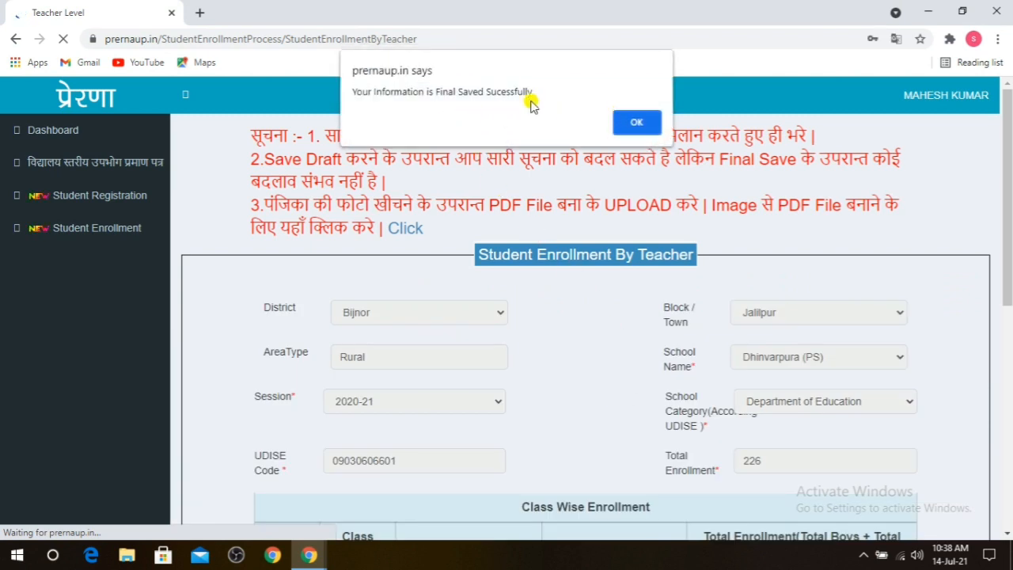
{"action": "left_click", "coordinate": [638, 123]}
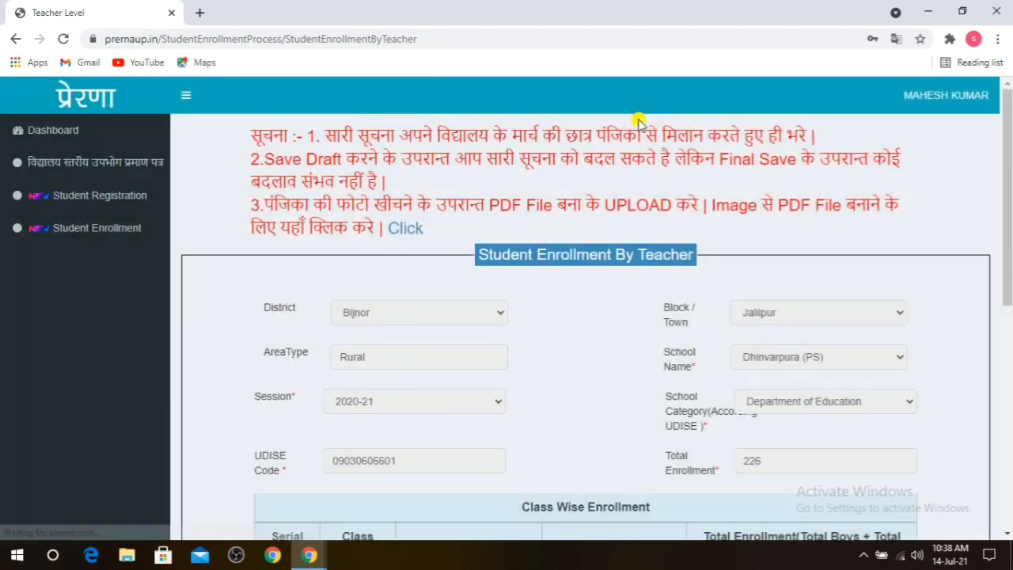
{"action": "scroll", "coordinate": [665, 416], "scroll_direction": "down", "scroll_amount": 6}
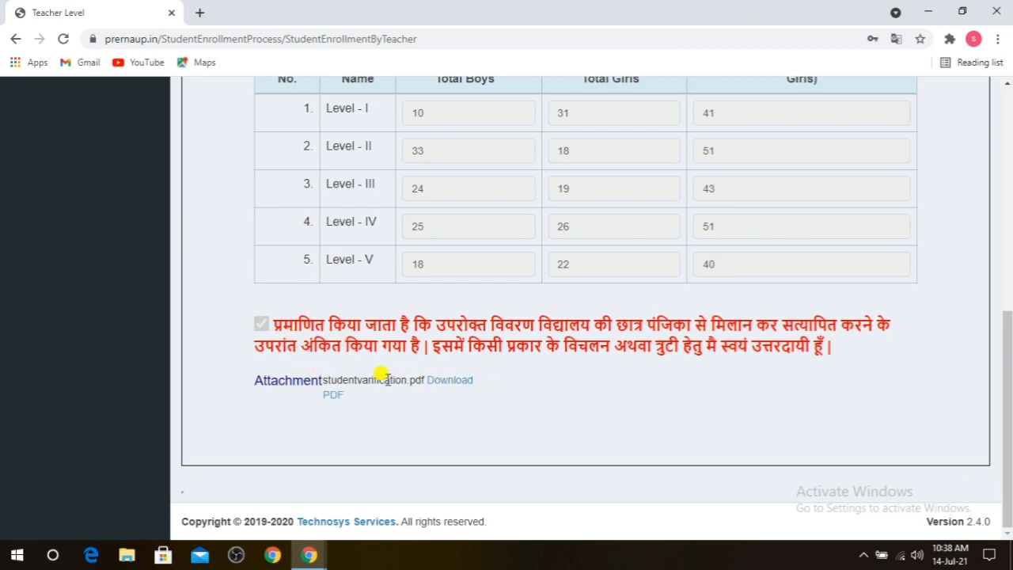
{"action": "scroll", "coordinate": [701, 363], "scroll_direction": "up", "scroll_amount": 6}
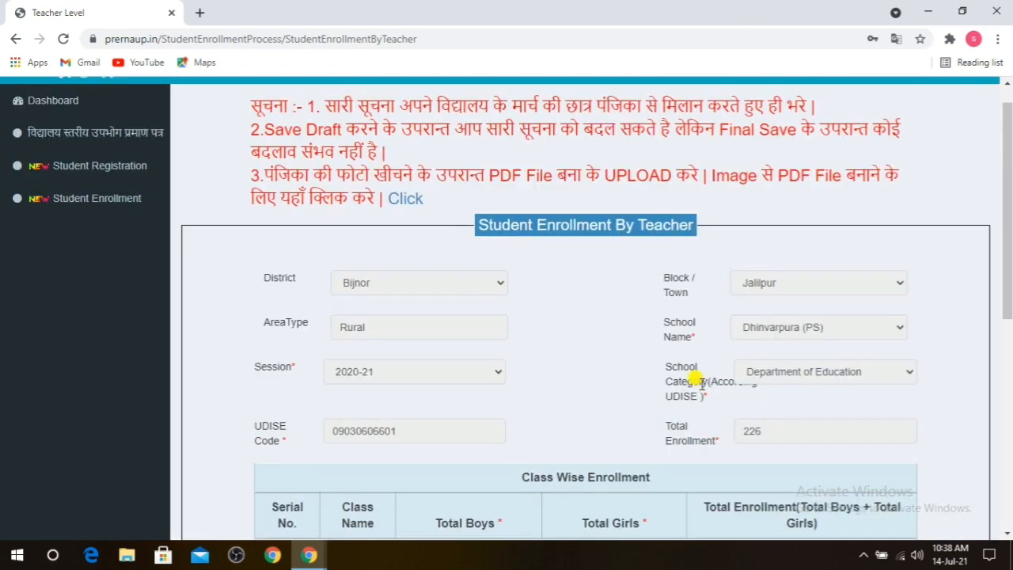
{"action": "scroll", "coordinate": [701, 382], "scroll_direction": "up", "scroll_amount": 1}
{"action": "scroll", "coordinate": [696, 387], "scroll_direction": "down", "scroll_amount": 6}
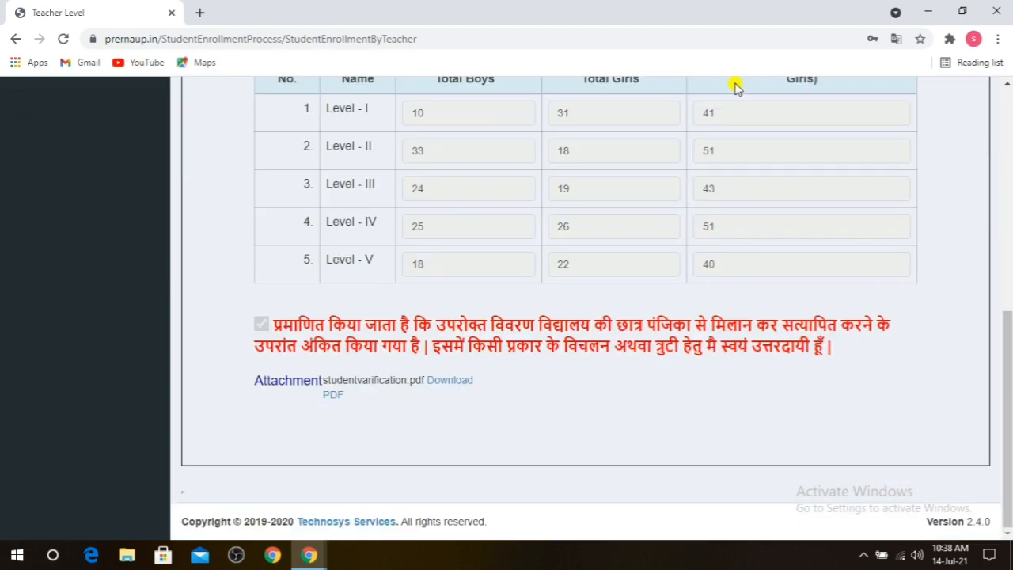